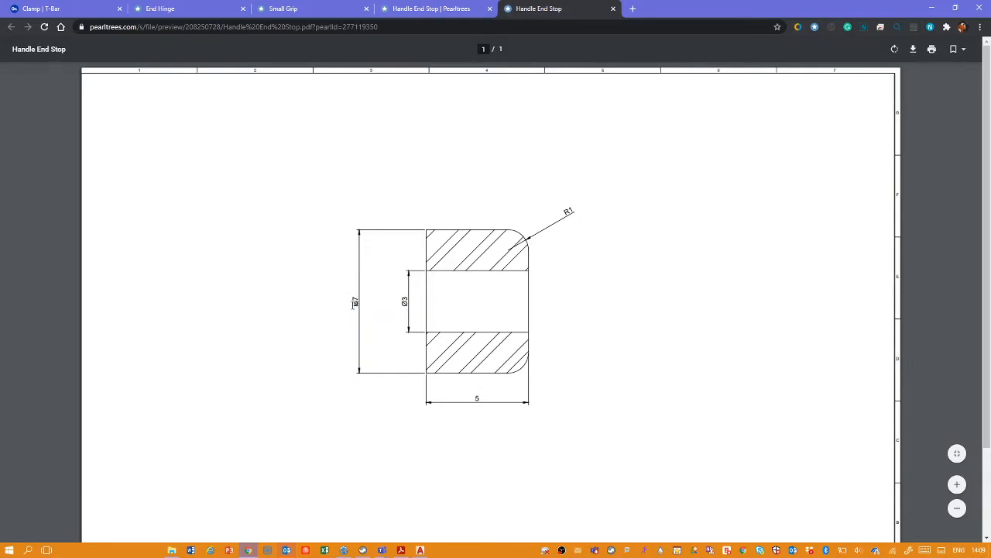
# - Examine the outer and bore diameter dimensions on the Handle End Stop drawing
pyautogui.keyDown('ctrl'); pyautogui.scroll(7, 355, 301); pyautogui.keyUp('ctrl')
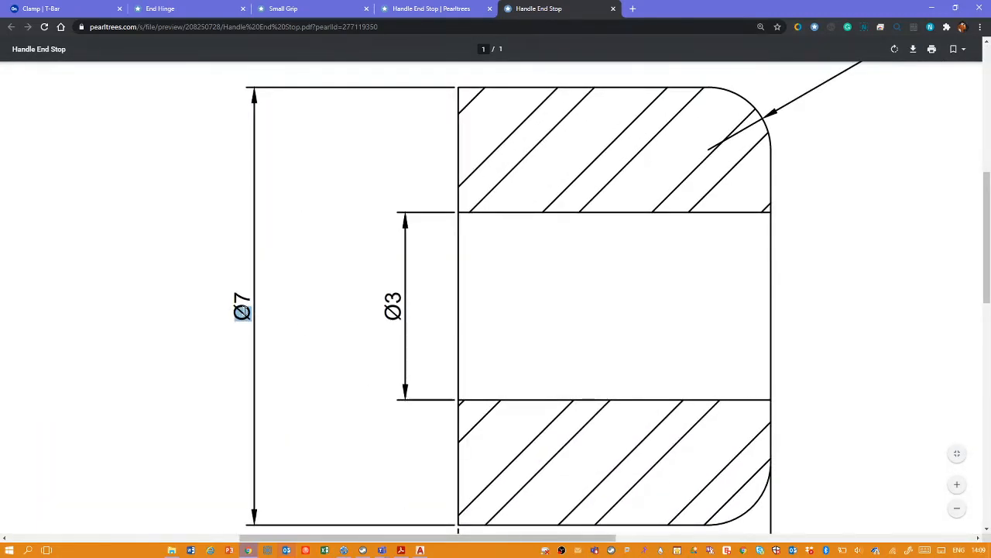
pyautogui.keyDown('ctrl'); pyautogui.scroll(-5, 321, 316); pyautogui.keyUp('ctrl')
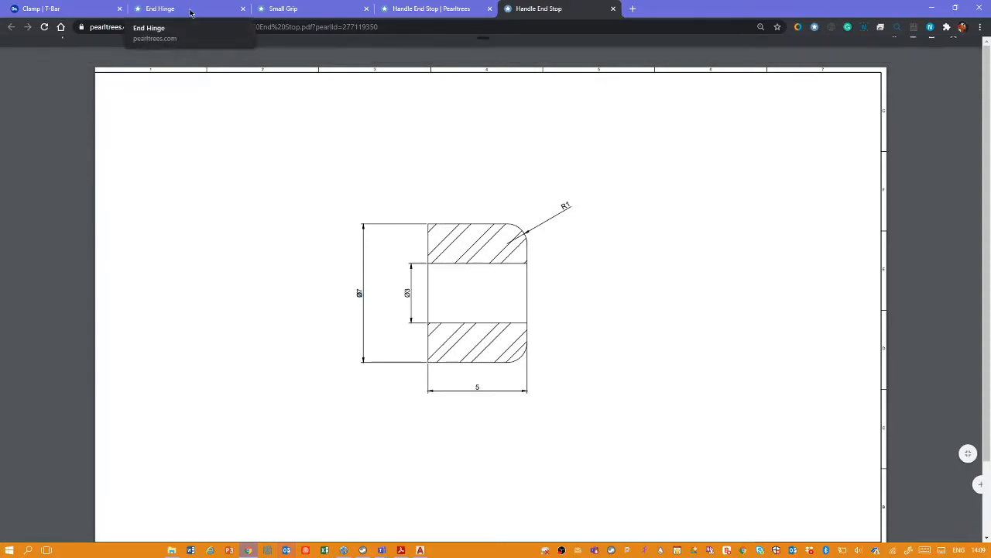
# - Switch to the Onshape T-Bar assembly and show the T-Bar and Shaft parts alongside the End Cap
pyautogui.click(77, 8)
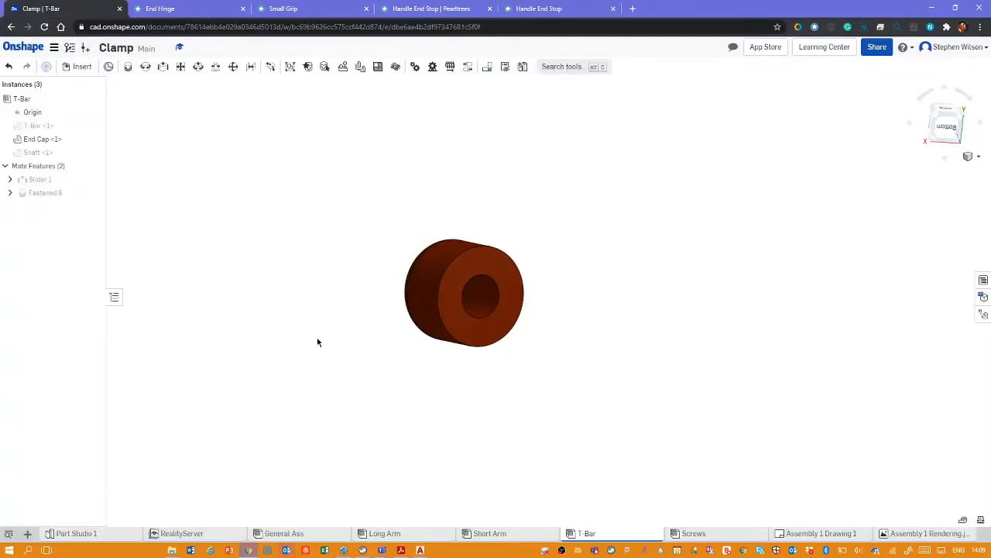
pyautogui.click(93, 126)
pyautogui.click(95, 154)
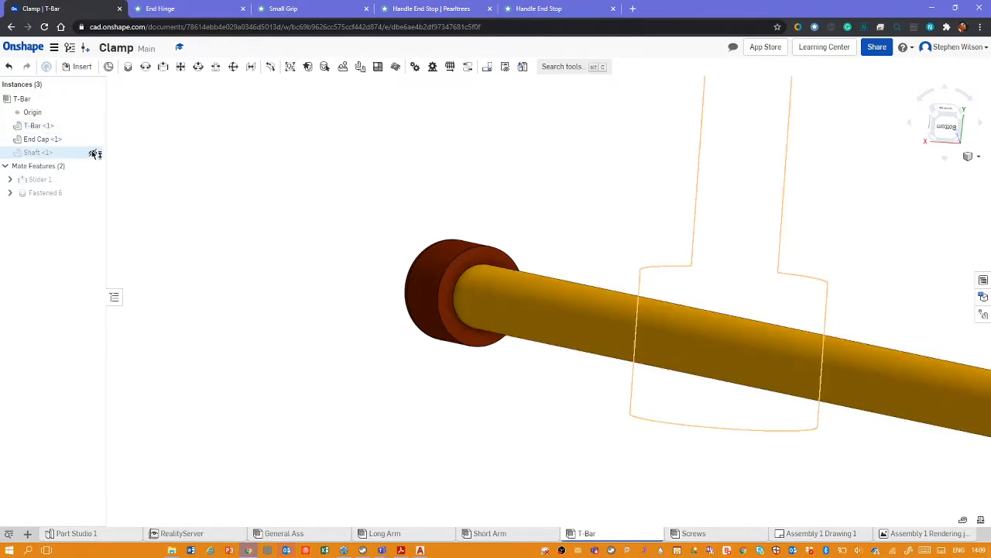
pyautogui.click(93, 152)
pyautogui.scroll(-6, 278, 284)
pyautogui.moveTo(321, 158); pyautogui.dragTo(421, 295, button='middle')
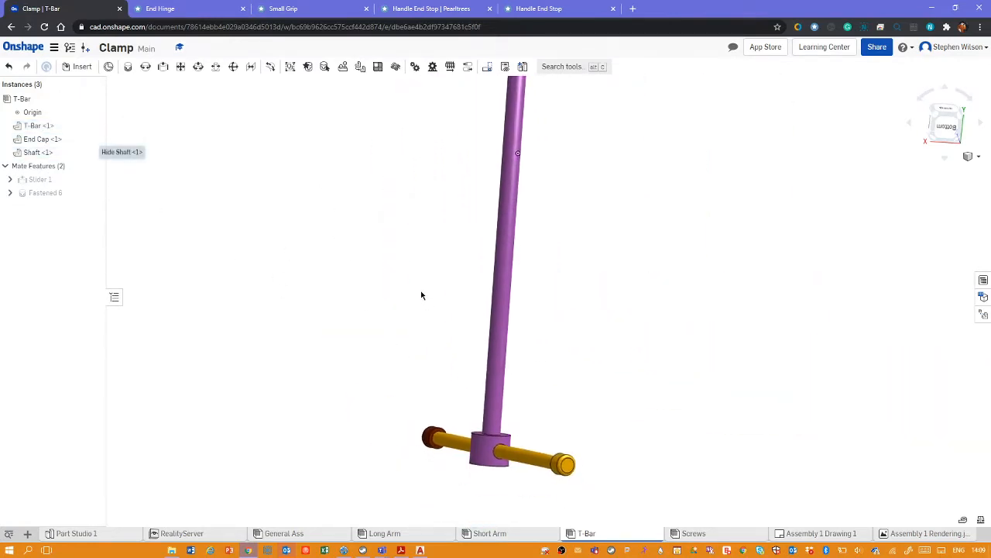
# - Open the General Ass assembly and examine how the end cap fits on the clamp's T-bar handle
pyautogui.click(298, 534)
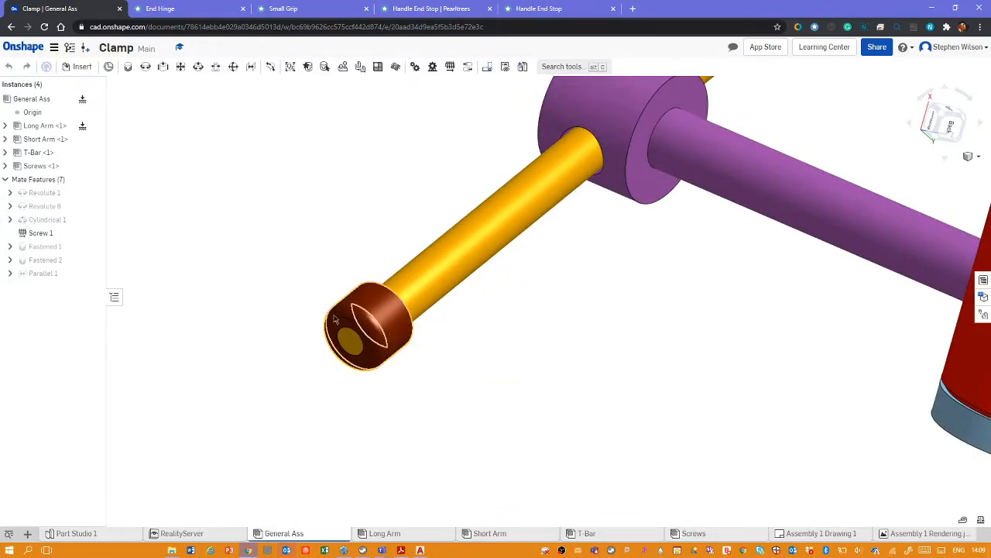
pyautogui.scroll(-6, 485, 333)
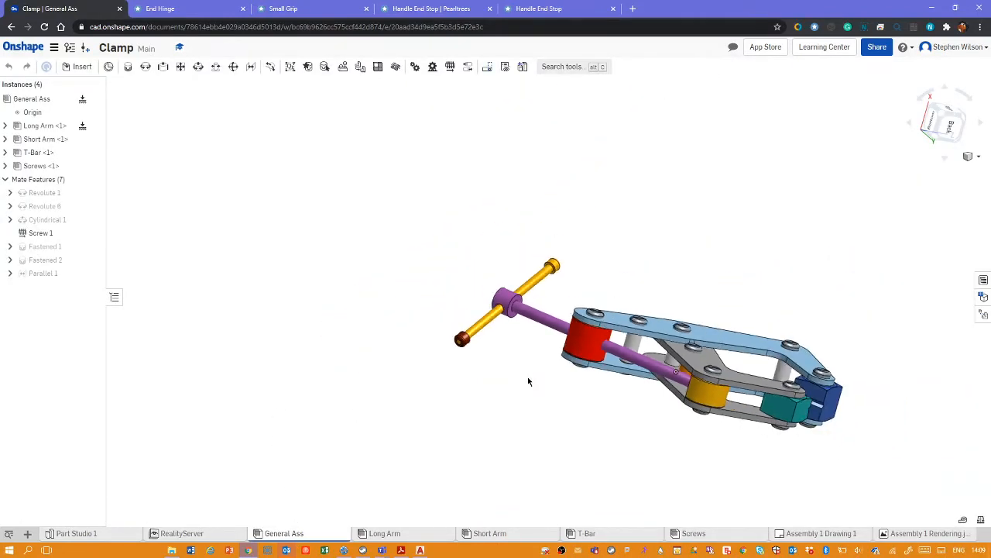
pyautogui.moveTo(667, 237); pyautogui.dragTo(537, 330, button='right')
pyautogui.scroll(5, 511, 332)
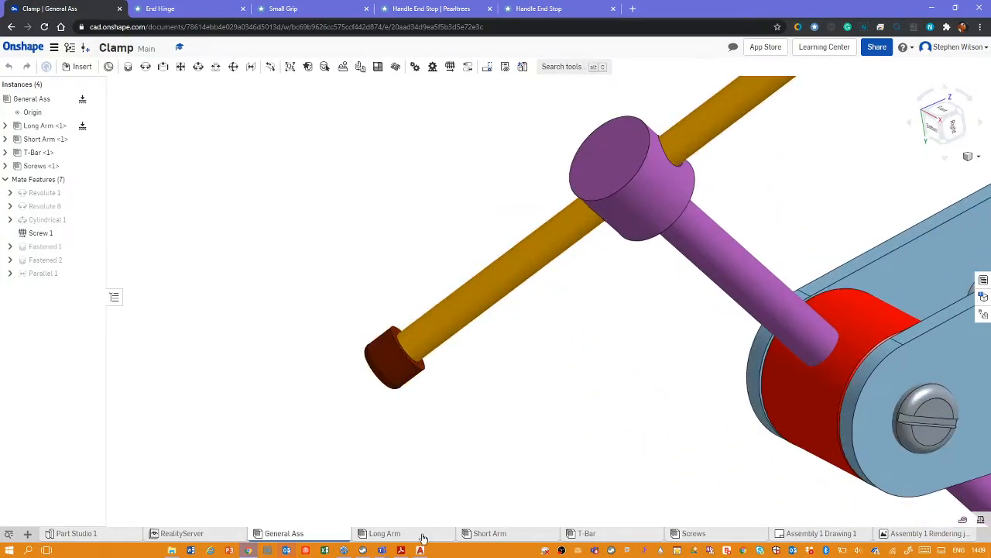
# - Return to the T-Bar assembly and hide the T-Bar and Shaft parts, leaving only the End Cap displayed
pyautogui.click(585, 533)
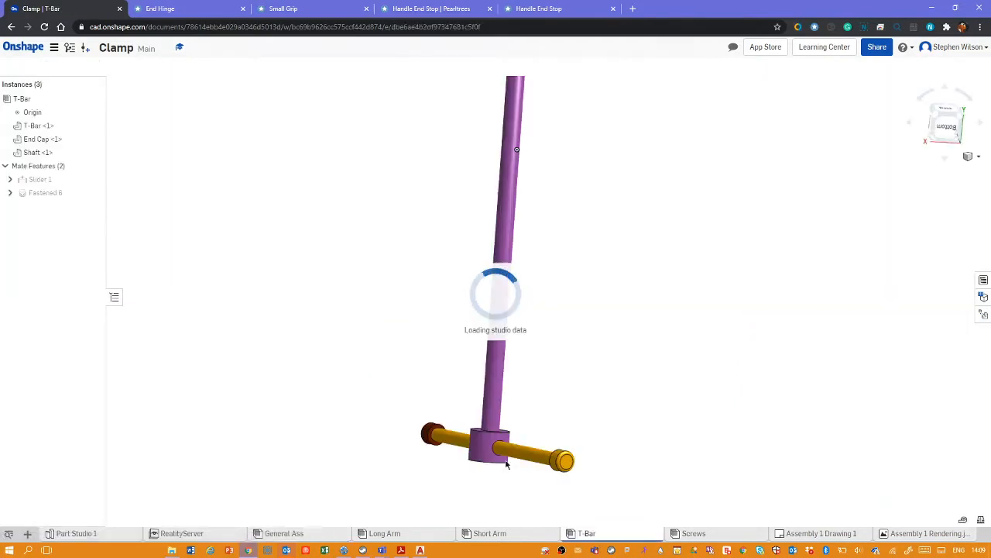
pyautogui.click(93, 126)
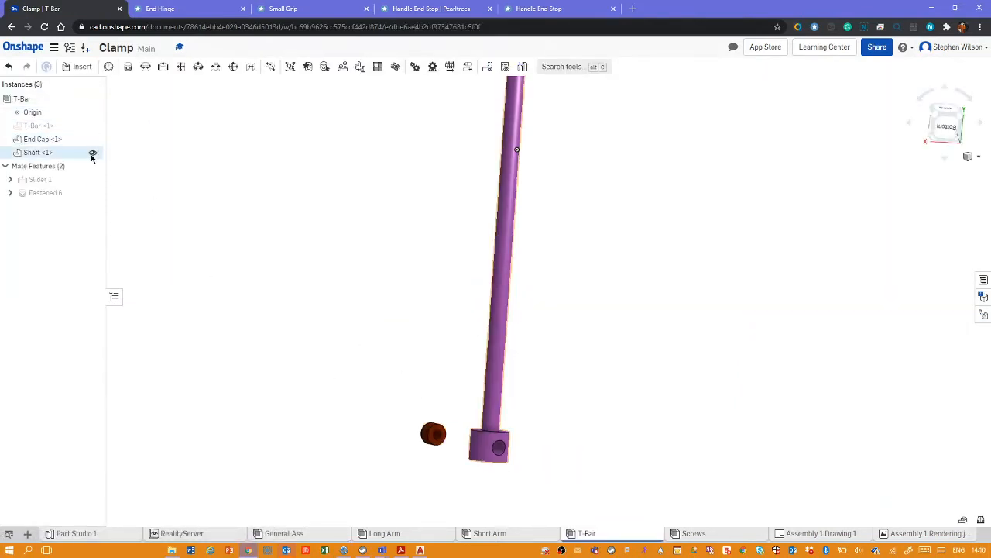
pyautogui.click(93, 152)
pyautogui.press('f')
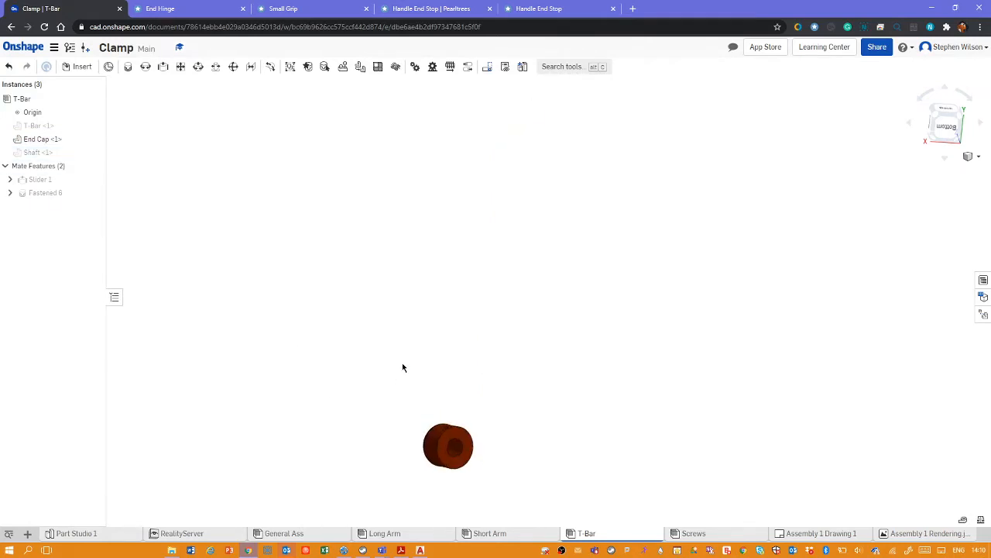
pyautogui.moveTo(454, 259); pyautogui.dragTo(746, 403, button='right')
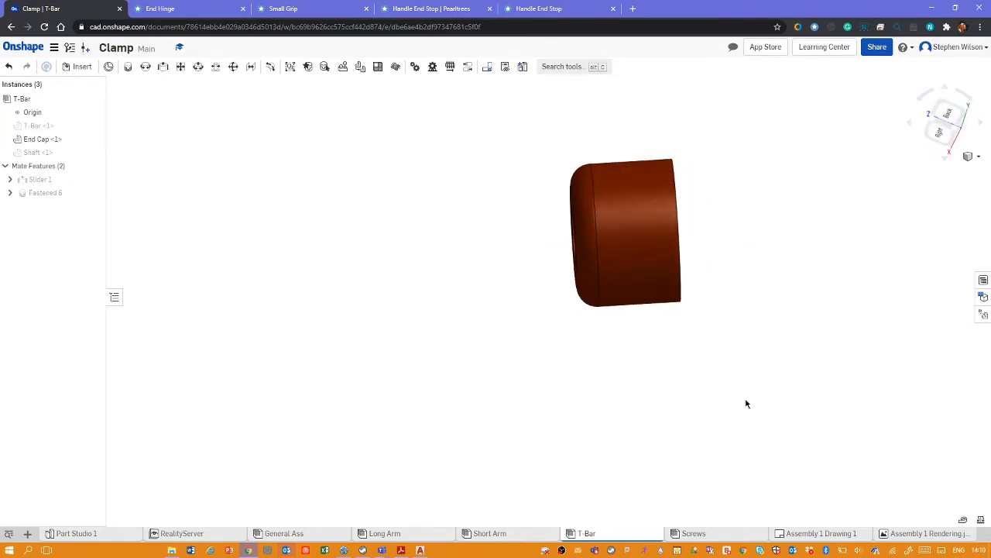
# - Create a section view through the centre of the End Cap, using its cylindrical bore as the section reference
pyautogui.click(970, 156)
pyautogui.click(940, 343)
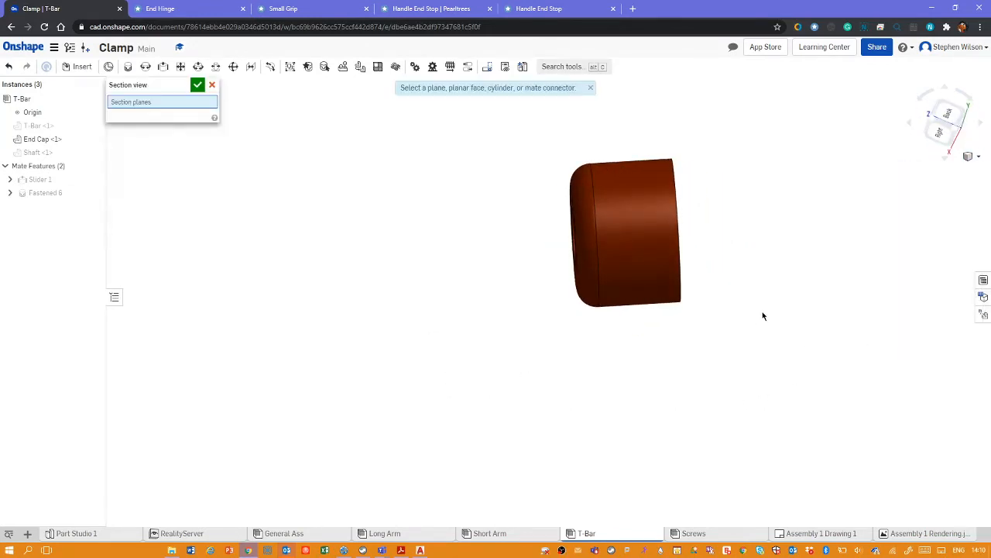
pyautogui.moveTo(762, 315); pyautogui.dragTo(701, 317, button='right')
pyautogui.click(701, 223)
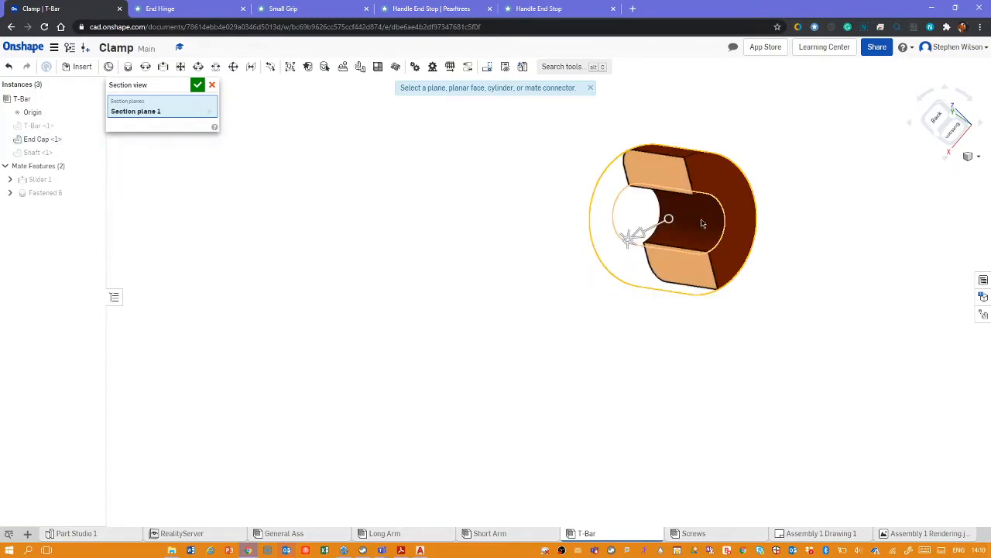
pyautogui.moveTo(615, 338); pyautogui.dragTo(653, 314, button='right')
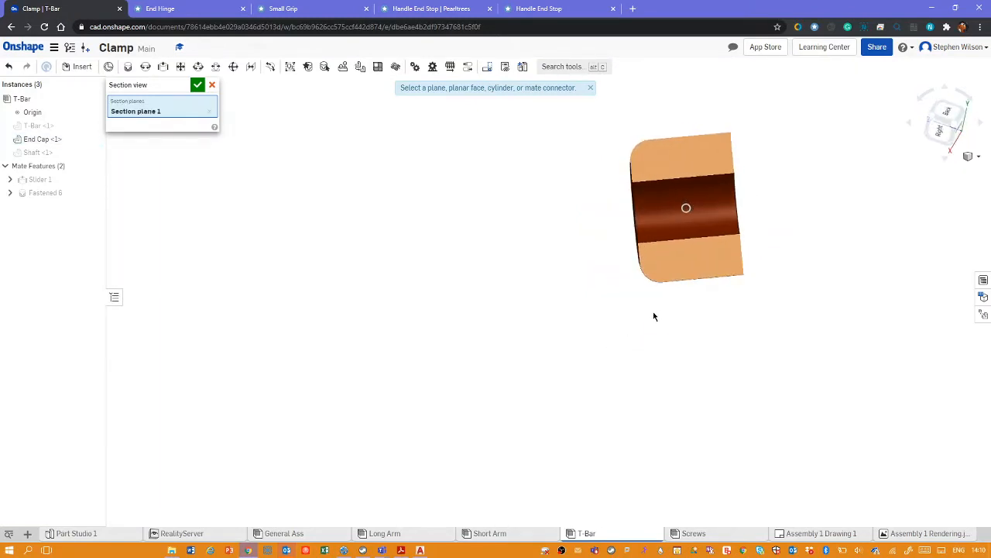
pyautogui.click(197, 86)
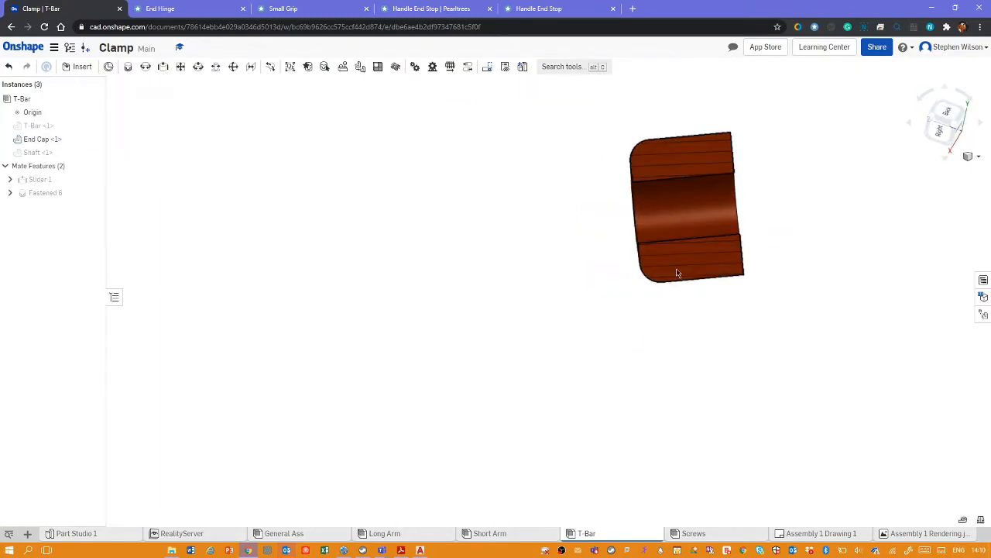
# - Display the sectioned End Cap as an unshaded line view and inspect its hatched cut faces from several angles
pyautogui.moveTo(766, 237); pyautogui.dragTo(498, 332, button='middle')
pyautogui.moveTo(512, 331); pyautogui.dragTo(506, 246, button='right')
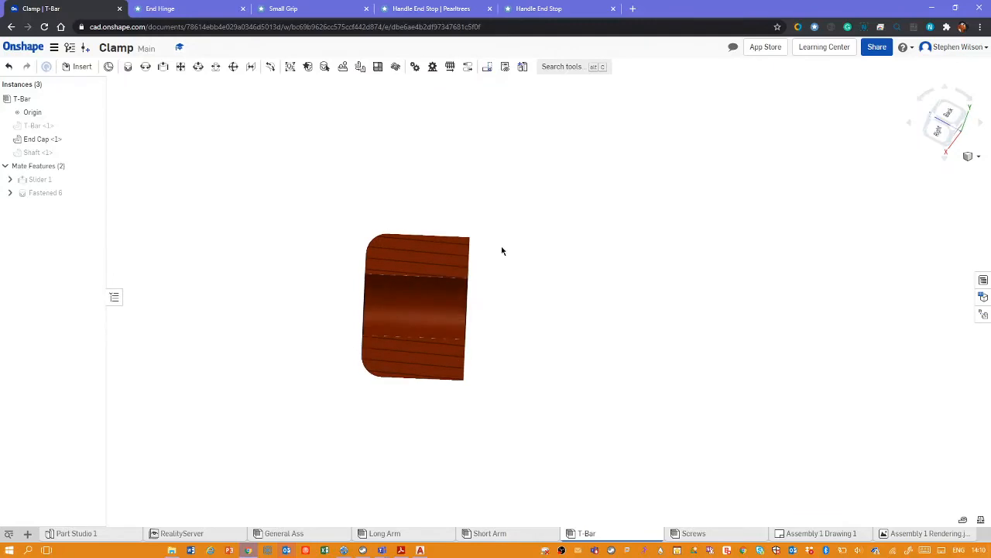
pyautogui.click(978, 157)
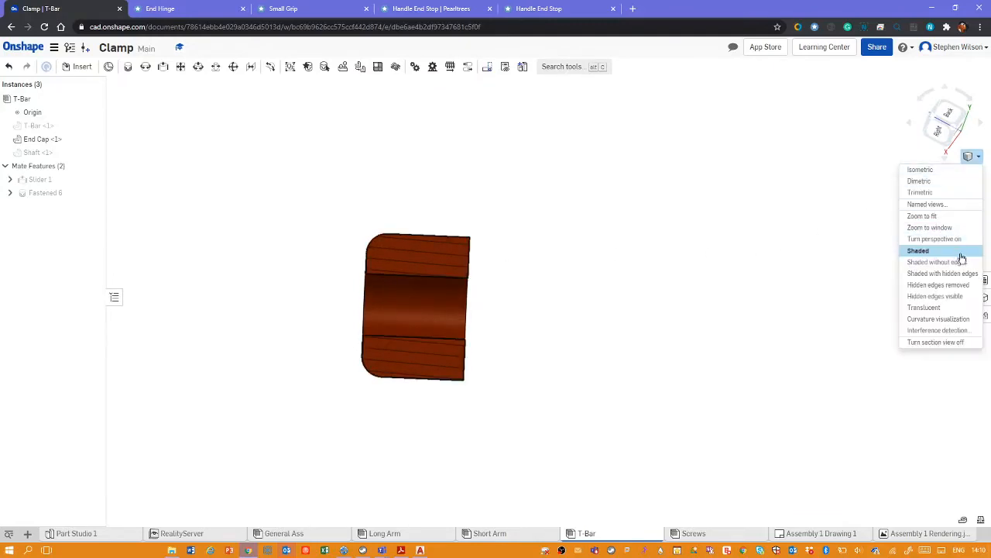
pyautogui.click(956, 297)
pyautogui.moveTo(689, 271); pyautogui.dragTo(673, 270, button='right')
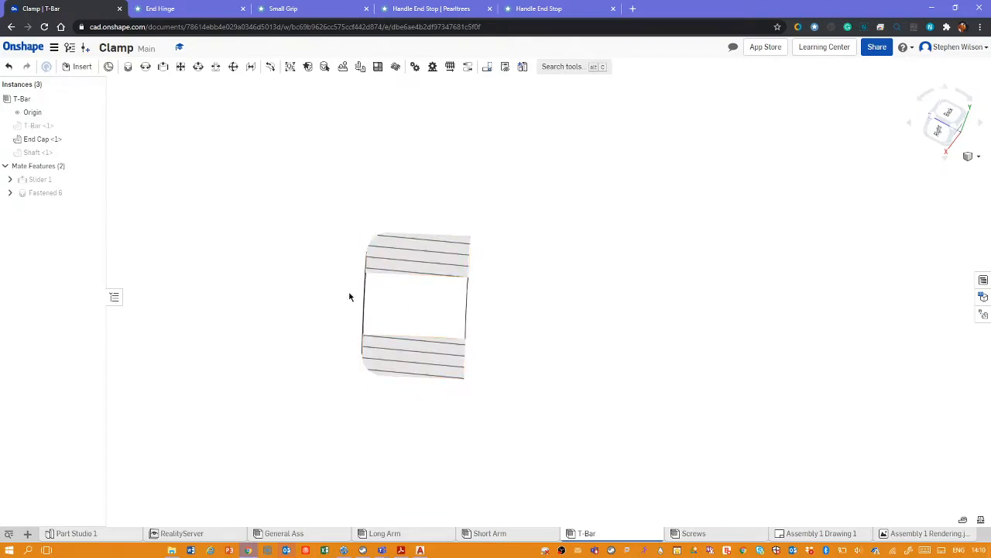
pyautogui.moveTo(532, 323); pyautogui.dragTo(610, 343, button='right')
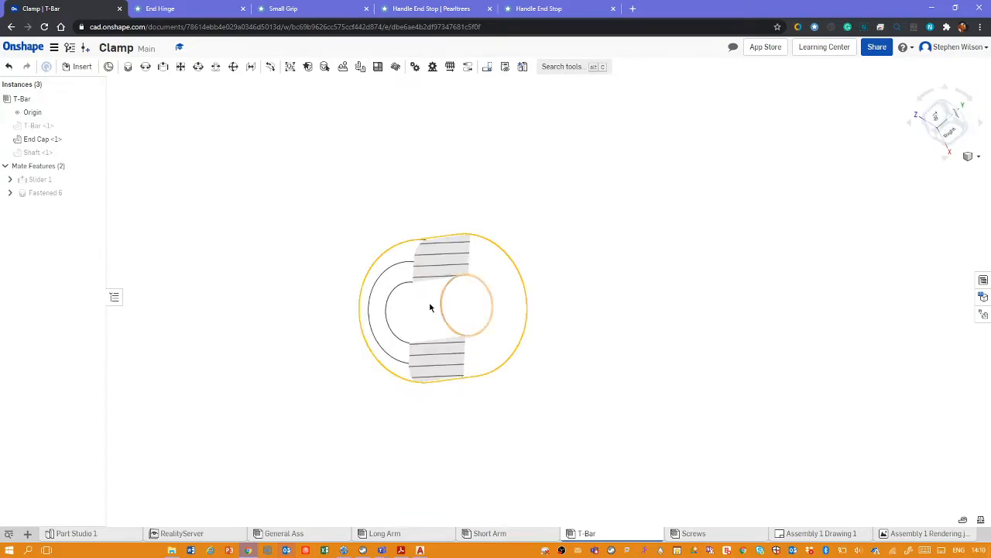
pyautogui.moveTo(609, 275); pyautogui.dragTo(572, 268, button='right')
pyautogui.moveTo(522, 312)
pyautogui.mouseDown(button='right')
pyautogui.moveTo(549, 284)
pyautogui.moveTo(591, 286)
pyautogui.moveTo(576, 303)
pyautogui.moveTo(540, 299)
pyautogui.mouseUp(button='right')
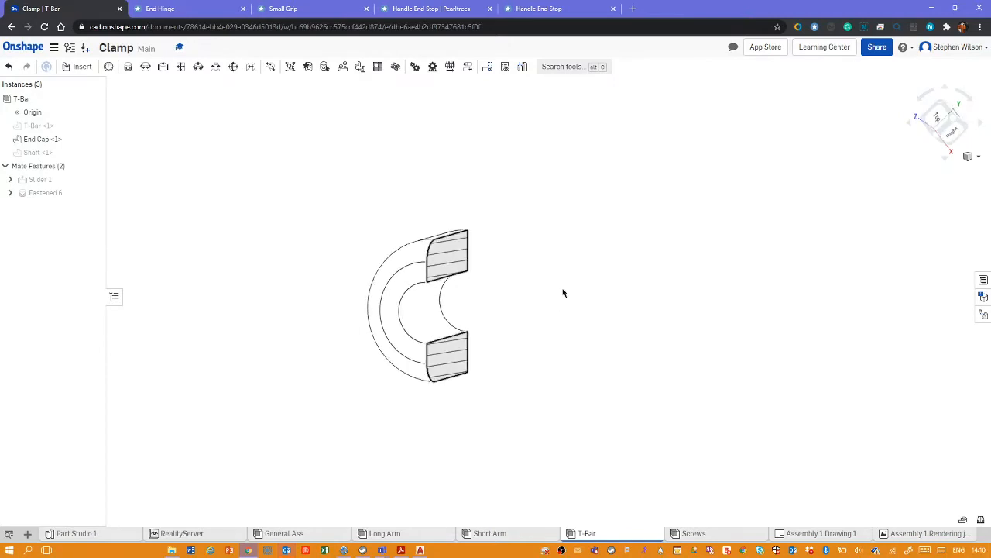
# - Go back through the part drawings to Handle End Stop and close its Pearltrees page, keeping the PDF drawing open
pyautogui.hotkey('alt', 'Tab')
pyautogui.hotkey('alt', 'Tab')
pyautogui.click(187, 10)
pyautogui.click(285, 8)
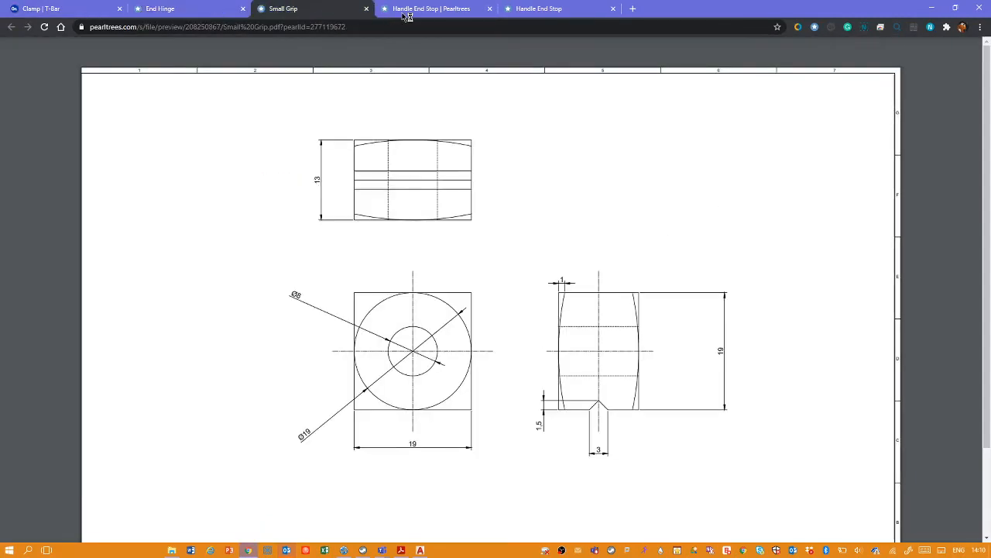
pyautogui.click(406, 12)
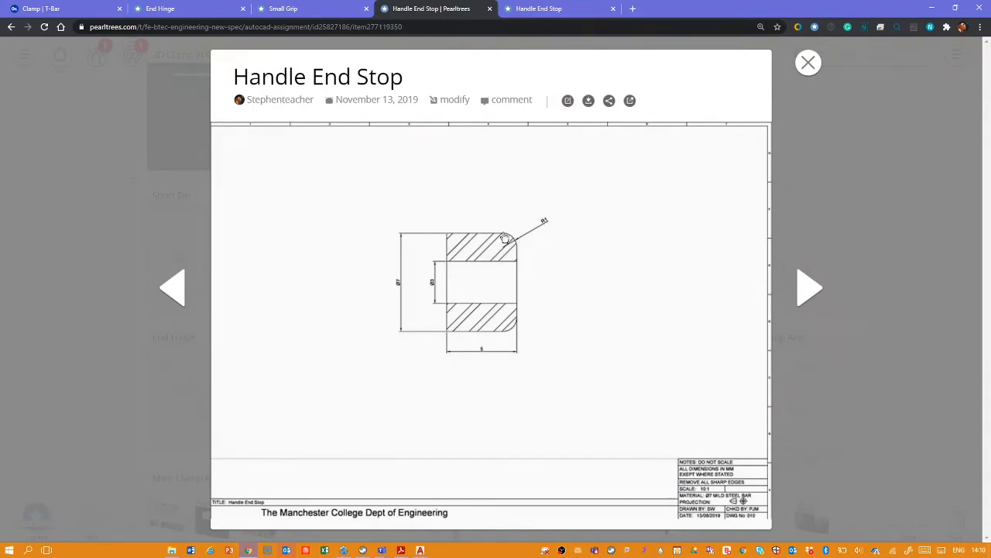
pyautogui.hotkey('ctrl', 'w')
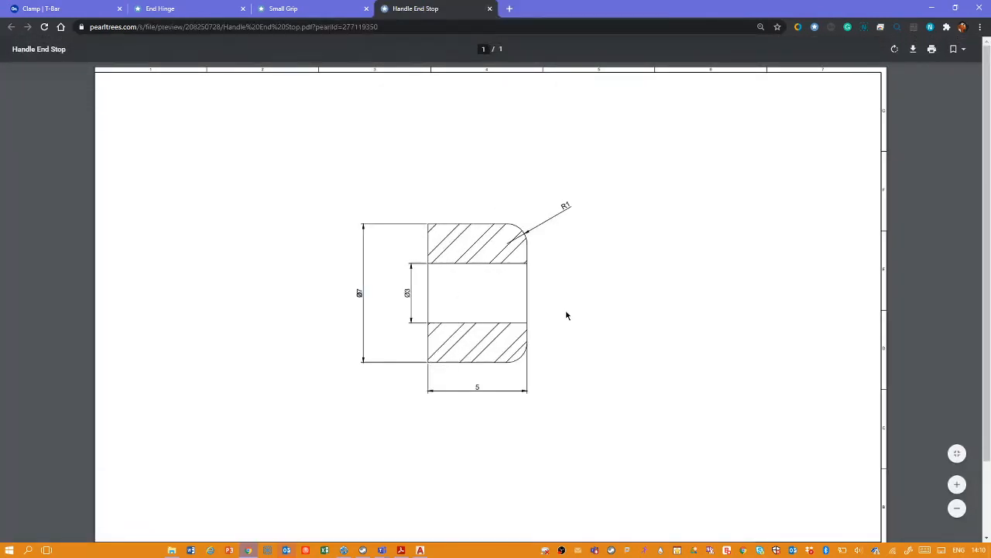
# - Switch to AutoCAD and draw a freehand rectangle in the empty drawing area with the Rectangle command
pyautogui.hotkey('alt', 'Tab')
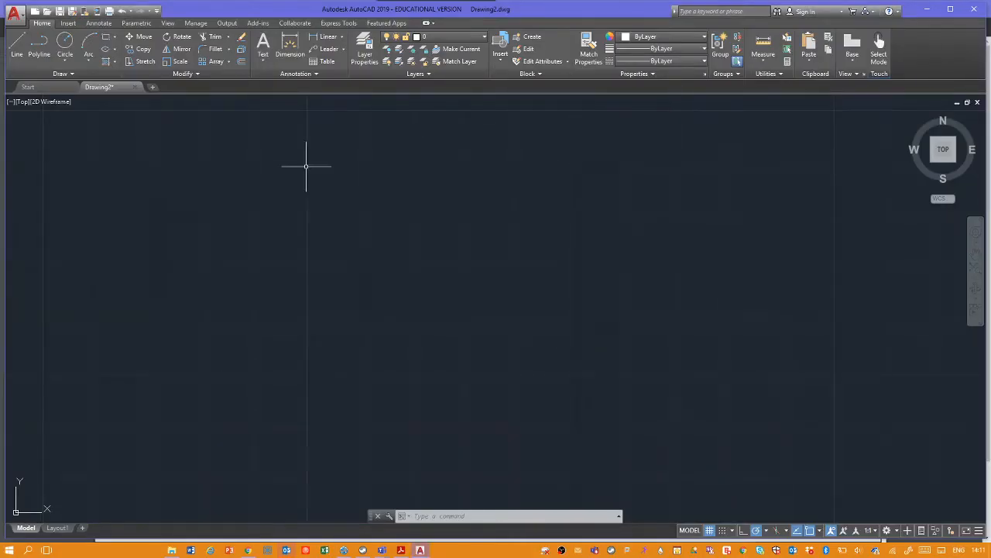
pyautogui.write('rec')
pyautogui.press('Return')
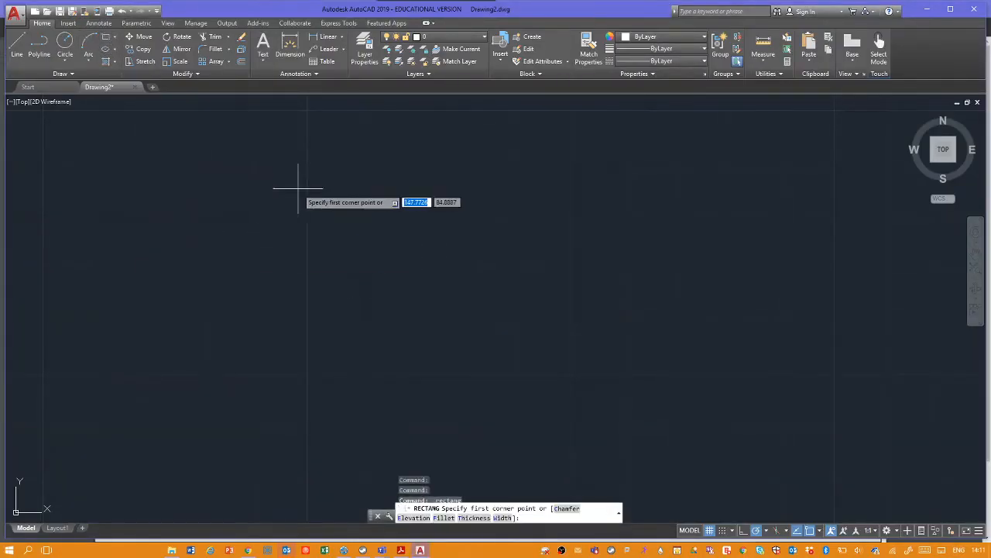
pyautogui.click(300, 188)
pyautogui.click(505, 328)
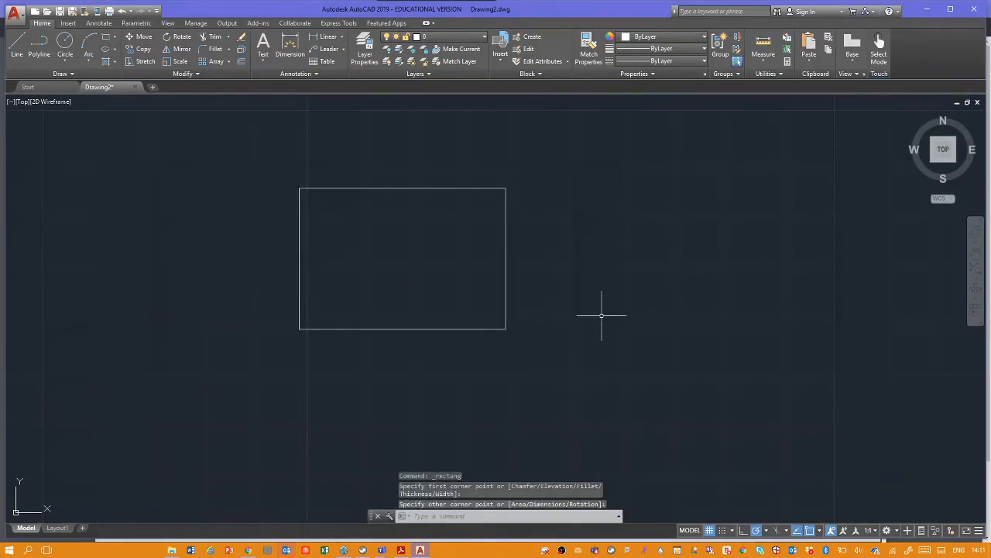
pyautogui.press('Escape')
pyautogui.press('Escape')
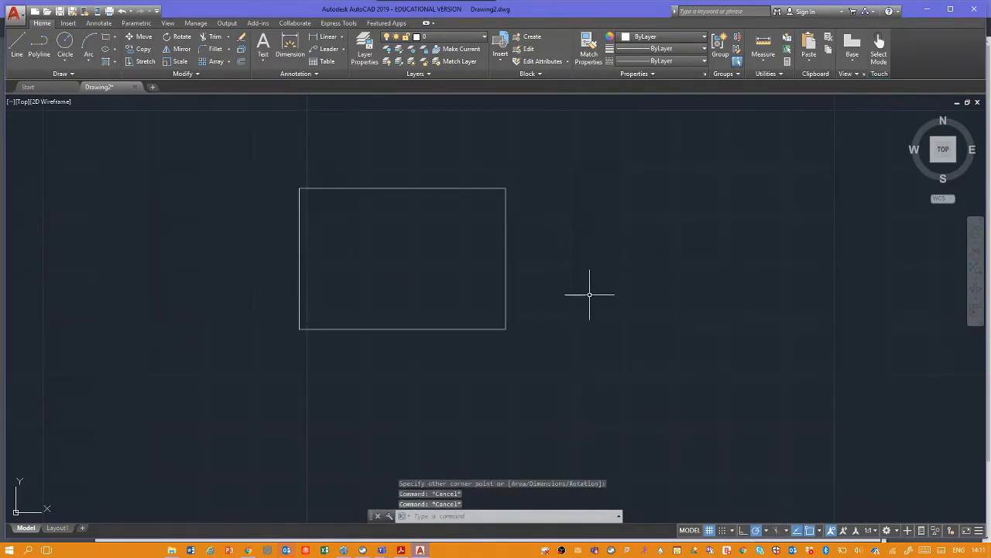
# - Hatch the inside of the rectangle with the ANSI32 pattern
pyautogui.click(108, 63)
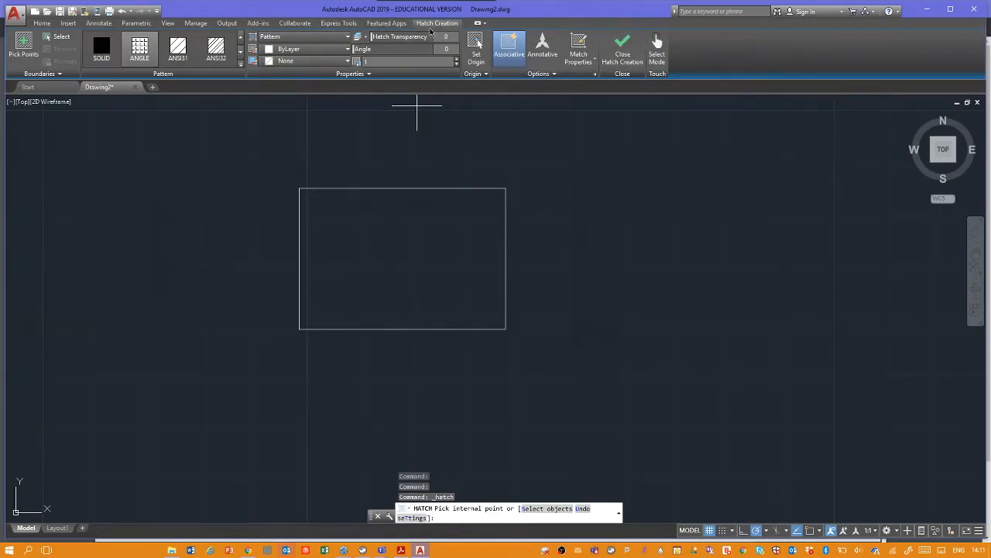
pyautogui.click(445, 279)
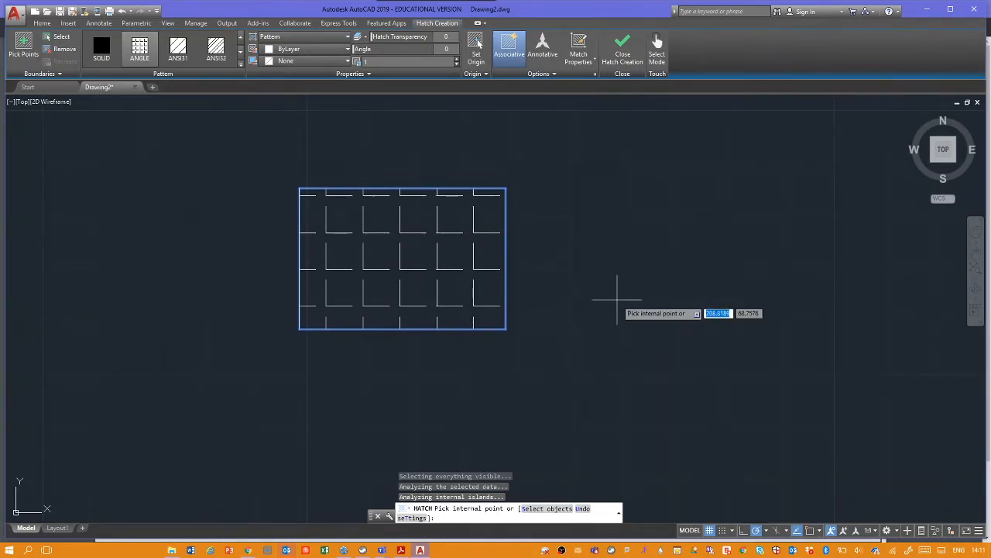
pyautogui.click(216, 48)
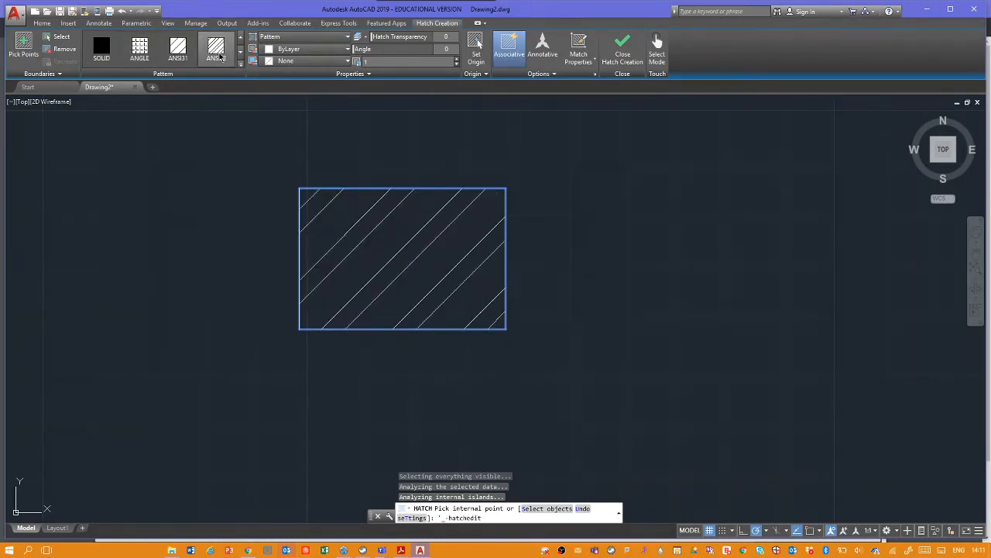
# - Change the rectangle's hatch pattern to AR-HBONE
pyautogui.click(240, 64)
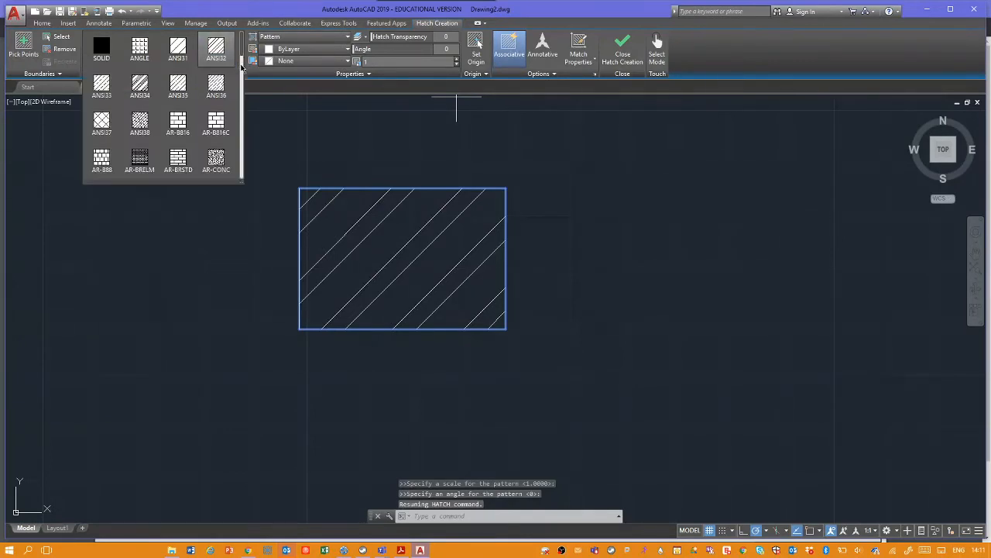
pyautogui.scroll(-2, 194, 124)
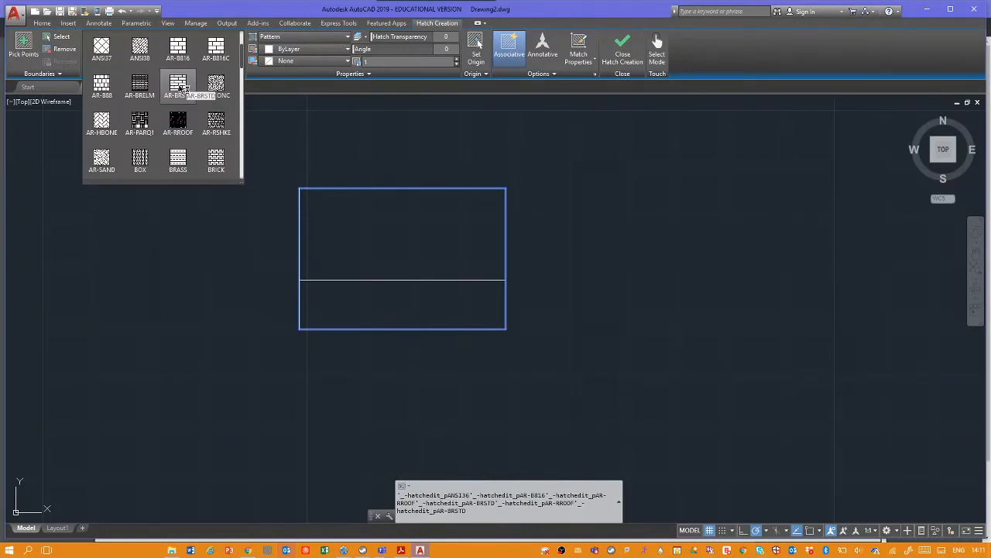
pyautogui.click(101, 123)
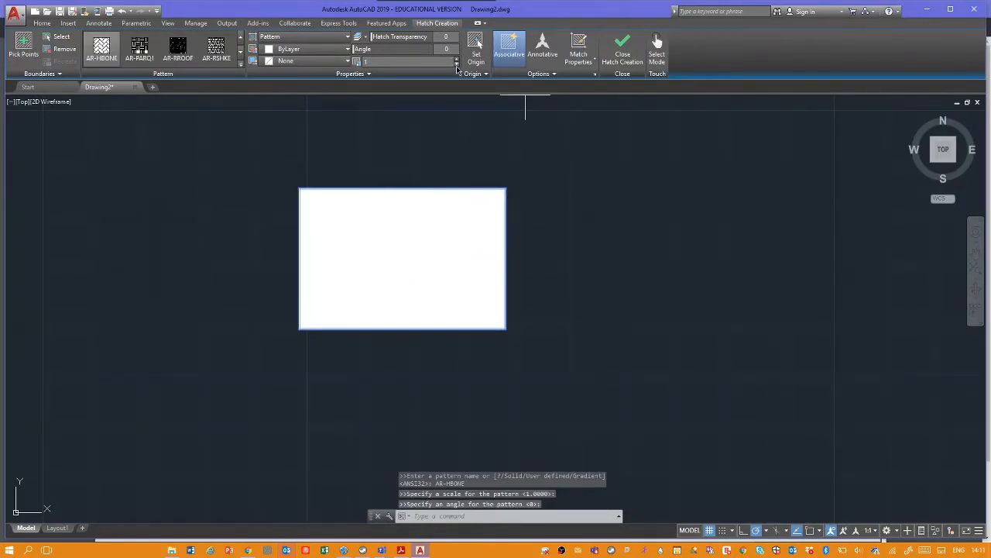
# - Reduce the scale of the rectangle's AR-HBONE hatch step by step to 0.046
pyautogui.click(457, 65)
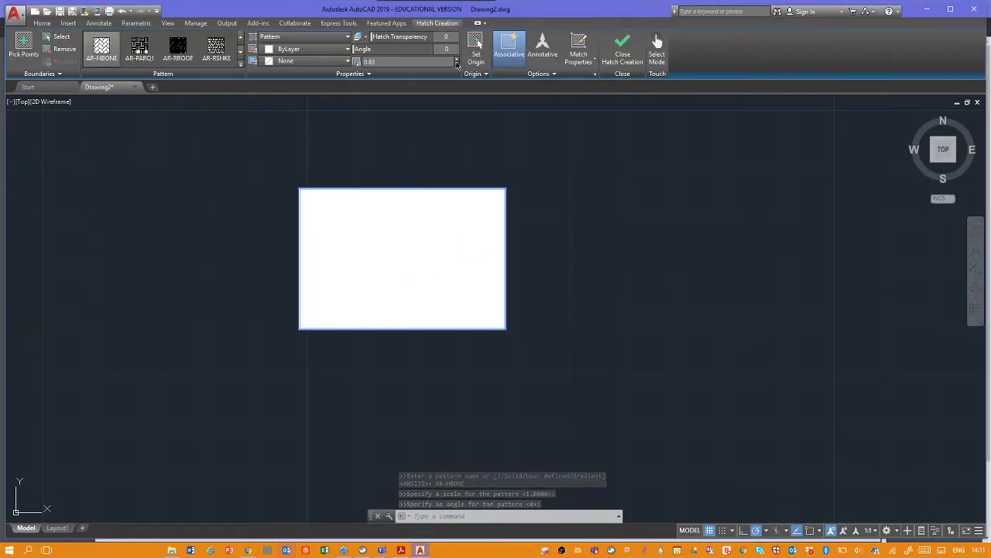
pyautogui.click(457, 64)
pyautogui.click(457, 66)
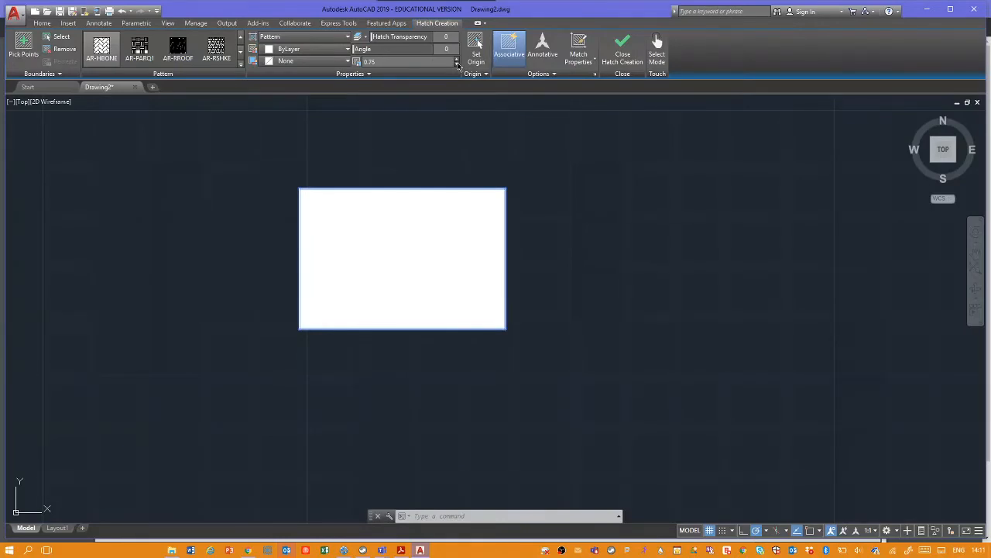
pyautogui.click(458, 62)
pyautogui.click(140, 48)
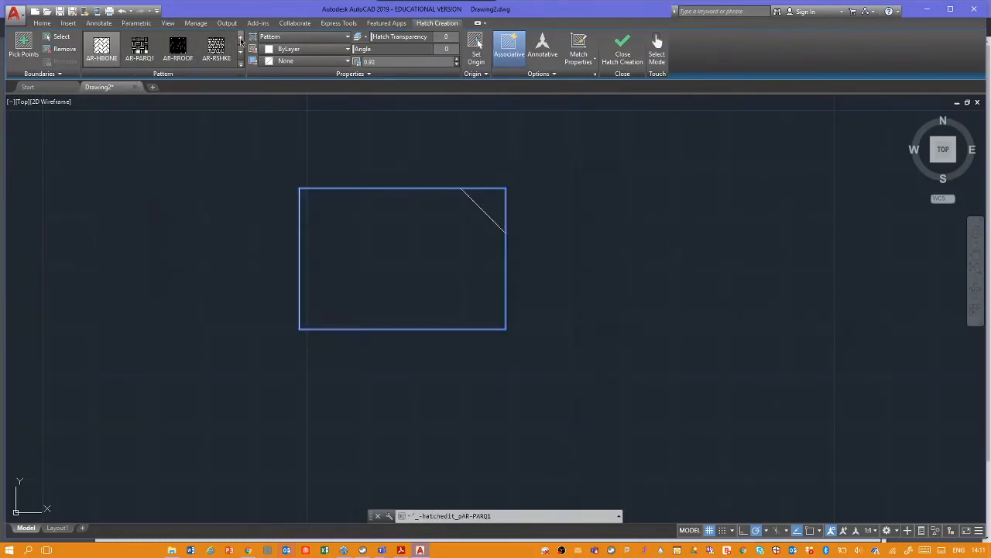
pyautogui.click(458, 65)
pyautogui.click(458, 65)
pyautogui.click(458, 65)
pyautogui.click(457, 65)
pyautogui.click(457, 65)
pyautogui.click(458, 66)
pyautogui.click(458, 61)
pyautogui.click(458, 61)
pyautogui.click(458, 61)
pyautogui.click(458, 60)
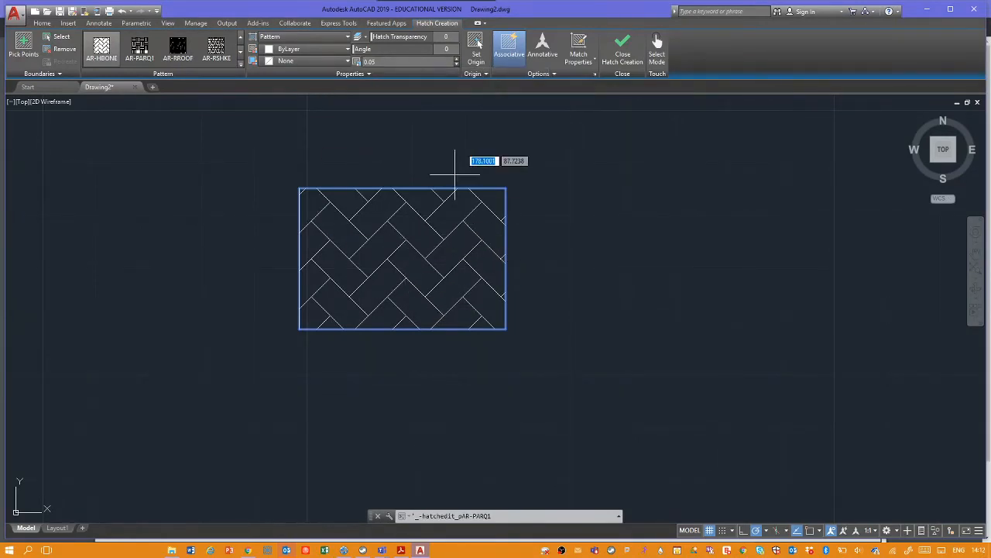
pyautogui.click(456, 65)
pyautogui.click(456, 65)
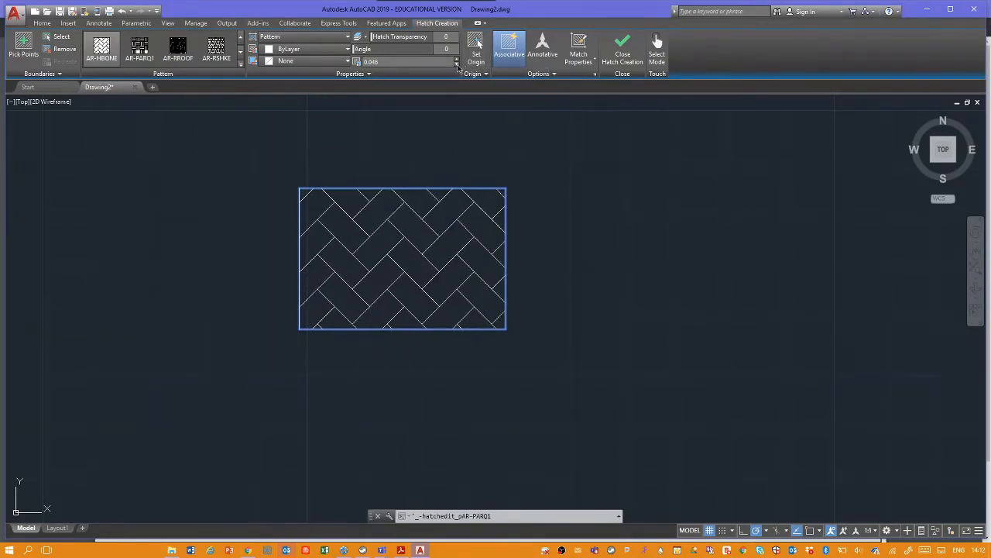
pyautogui.click(456, 65)
pyautogui.click(457, 59)
pyautogui.click(457, 59)
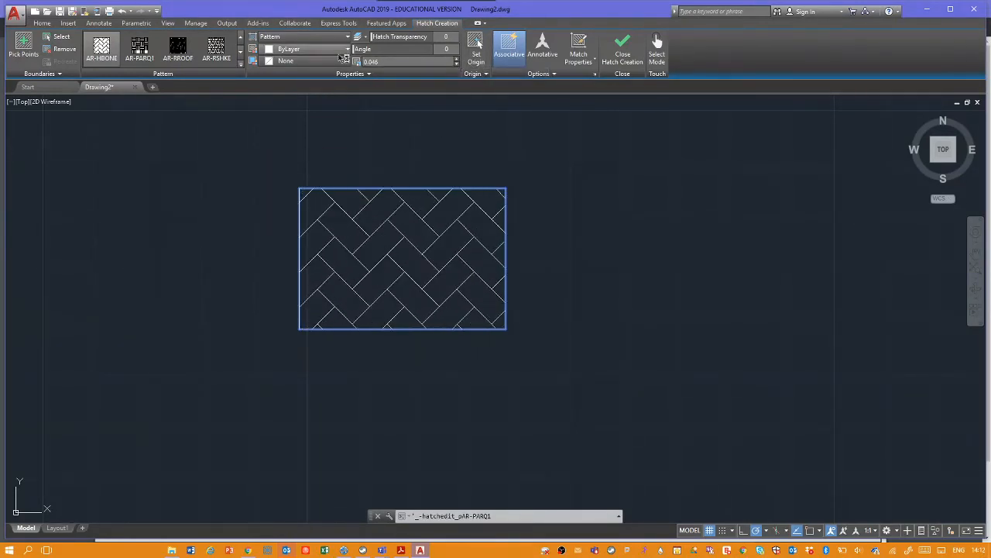
pyautogui.moveTo(366, 49)
pyautogui.mouseDown()
pyautogui.moveTo(418, 48)
pyautogui.moveTo(356, 49)
pyautogui.mouseUp()
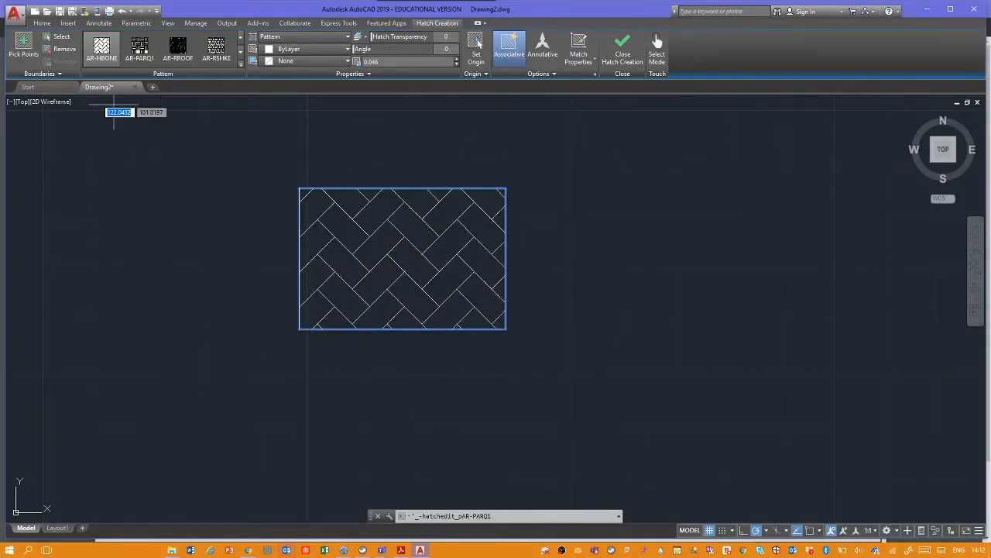
# - Change the rectangle's hatch pattern to ANSI34 and set its scale to 1
pyautogui.click(241, 38)
pyautogui.click(241, 38)
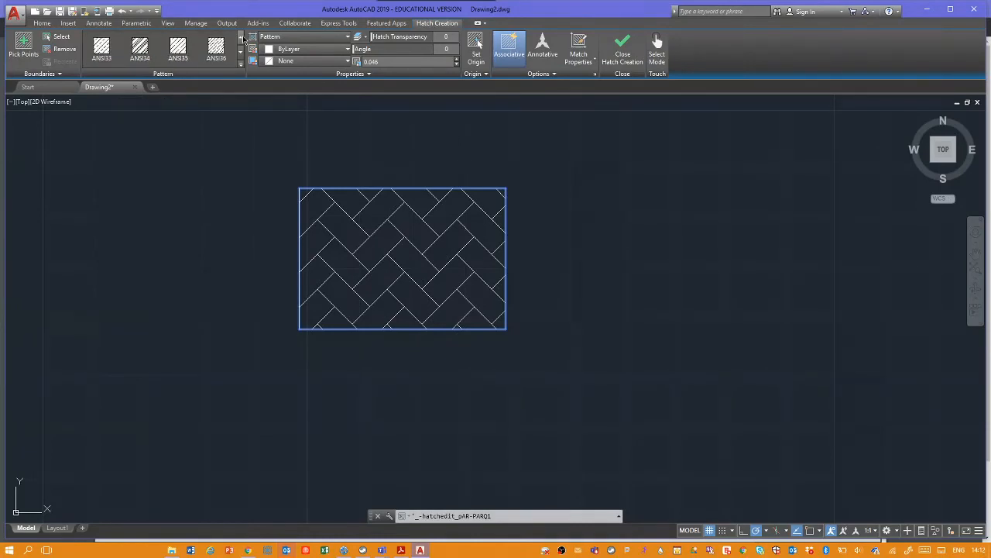
pyautogui.click(177, 48)
pyautogui.click(140, 48)
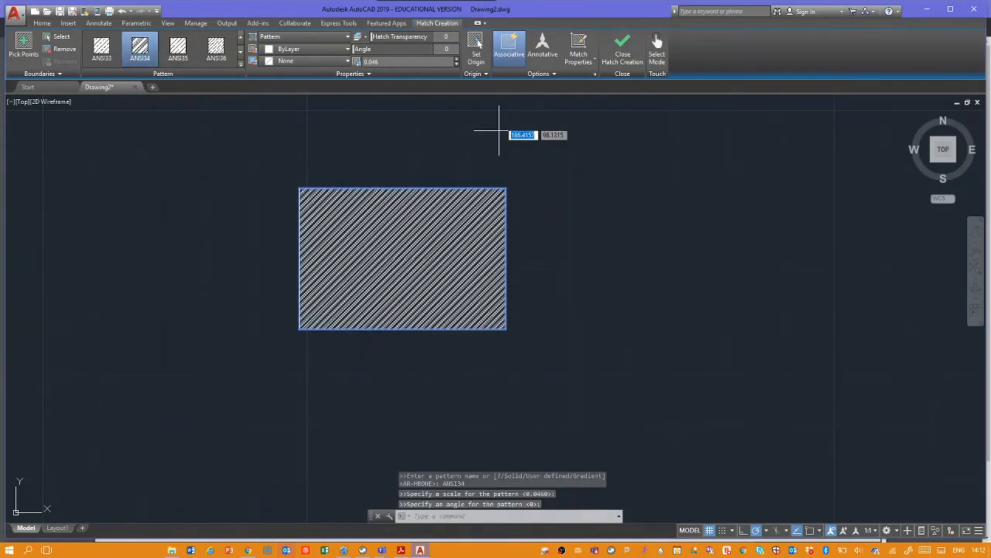
pyautogui.click(457, 60)
pyautogui.click(457, 59)
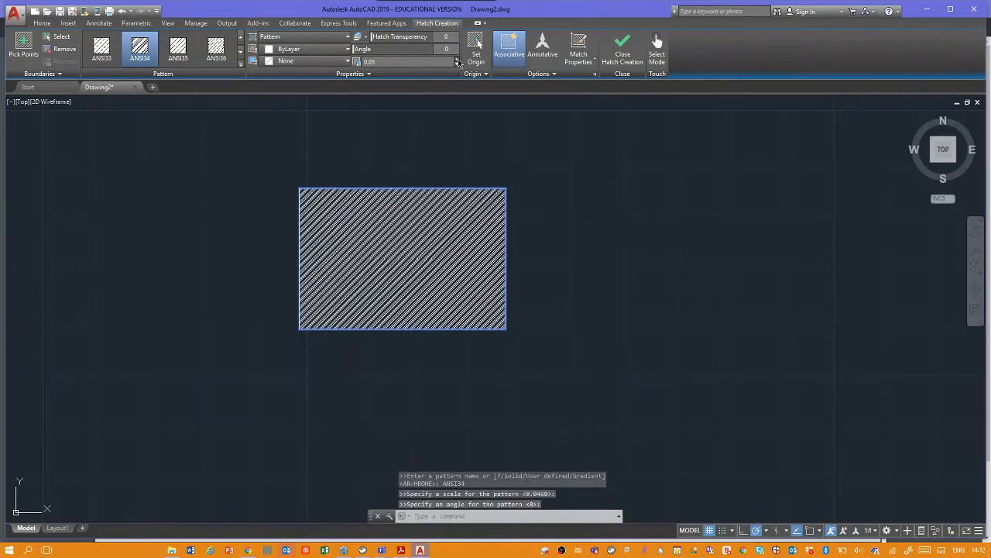
pyautogui.click(457, 60)
pyautogui.click(457, 59)
pyautogui.write('1')
pyautogui.press('Return')
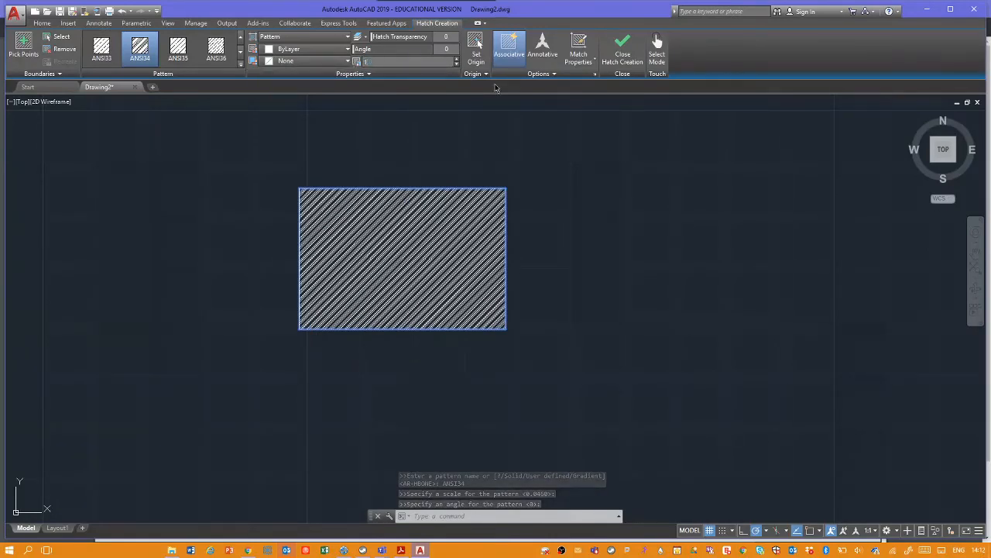
# - Reduce the ANSI34 hatch scale gradually to 0.63 and finish the hatch
pyautogui.click(457, 64)
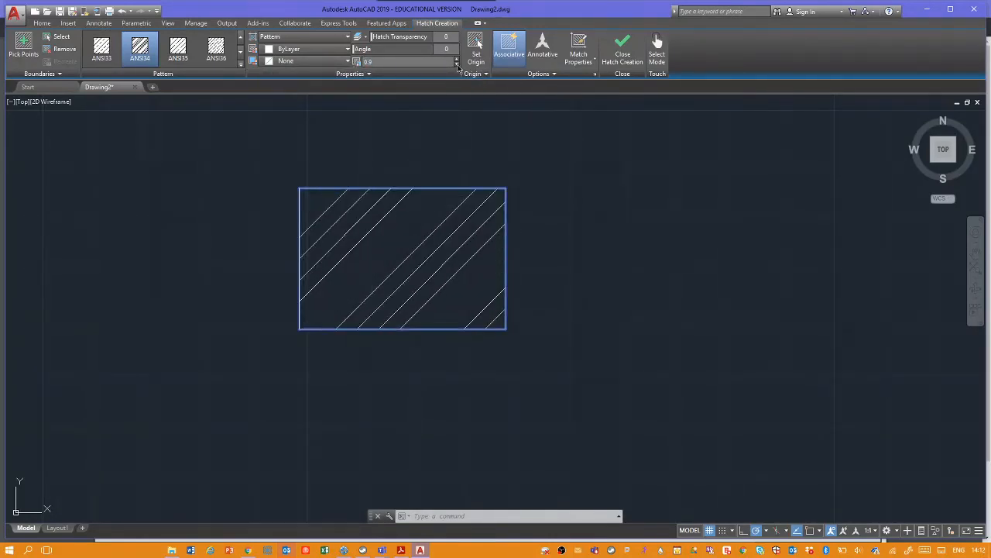
pyautogui.click(457, 65)
pyautogui.click(457, 64)
pyautogui.click(457, 64)
pyautogui.click(457, 65)
pyautogui.click(457, 65)
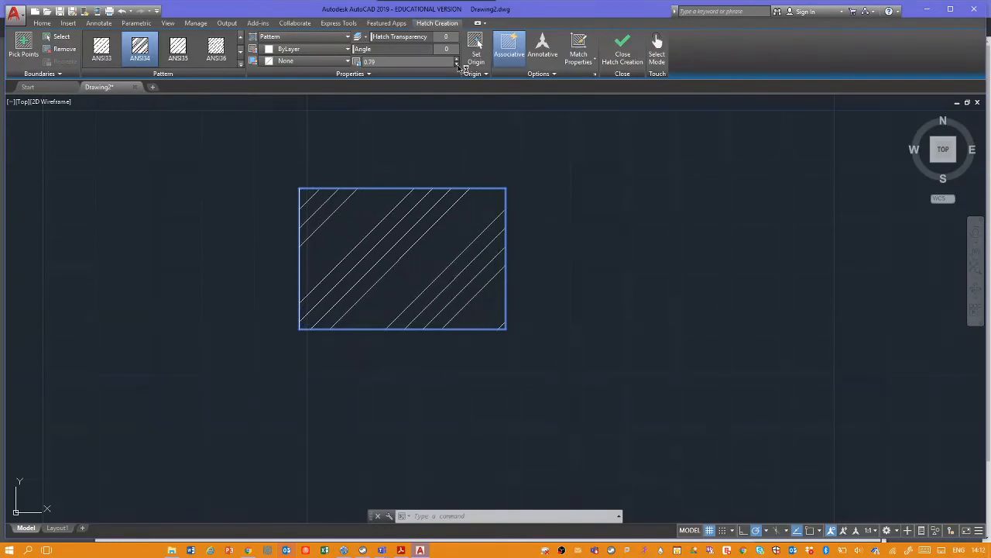
pyautogui.click(457, 65)
pyautogui.click(457, 65)
pyautogui.click(457, 65)
pyautogui.click(457, 65)
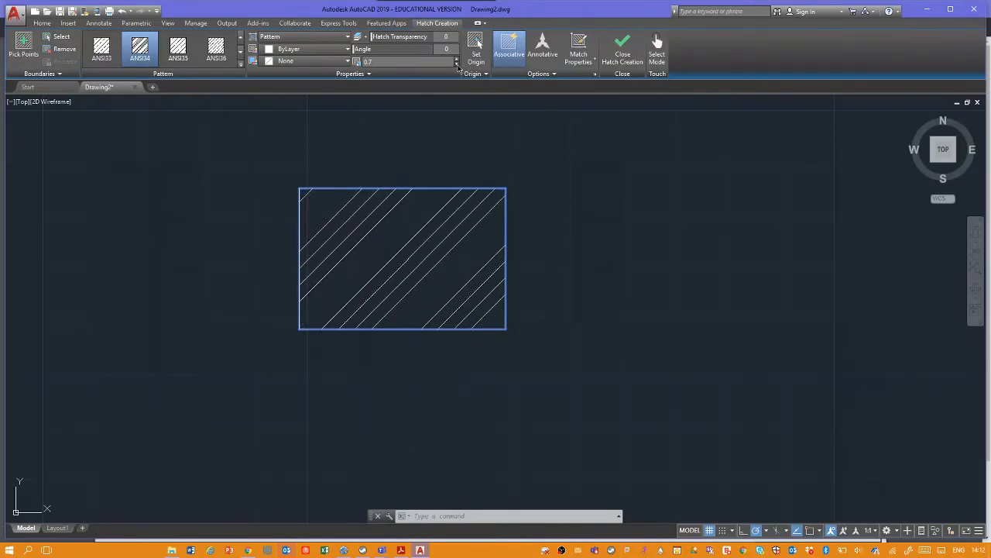
pyautogui.click(457, 65)
pyautogui.click(457, 65)
pyautogui.click(591, 210)
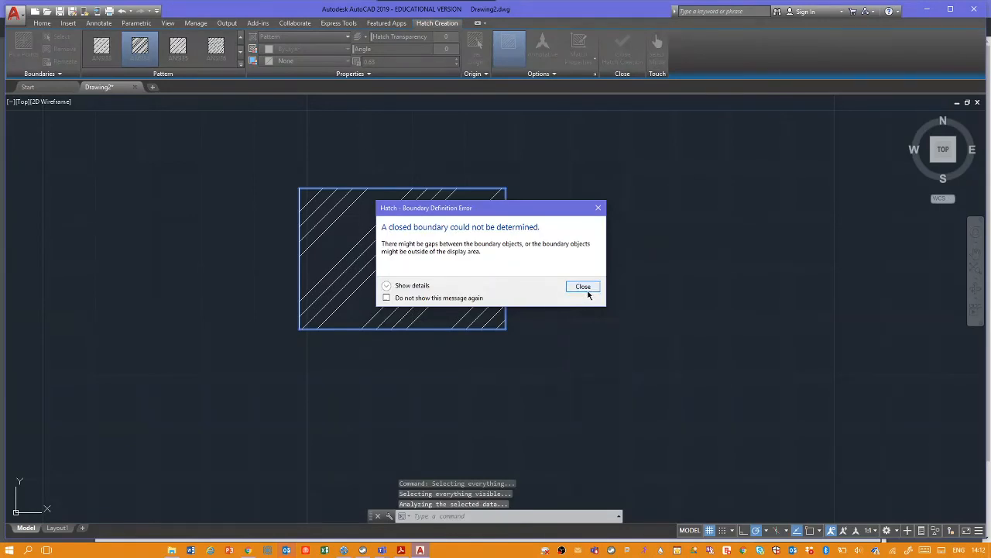
pyautogui.click(583, 288)
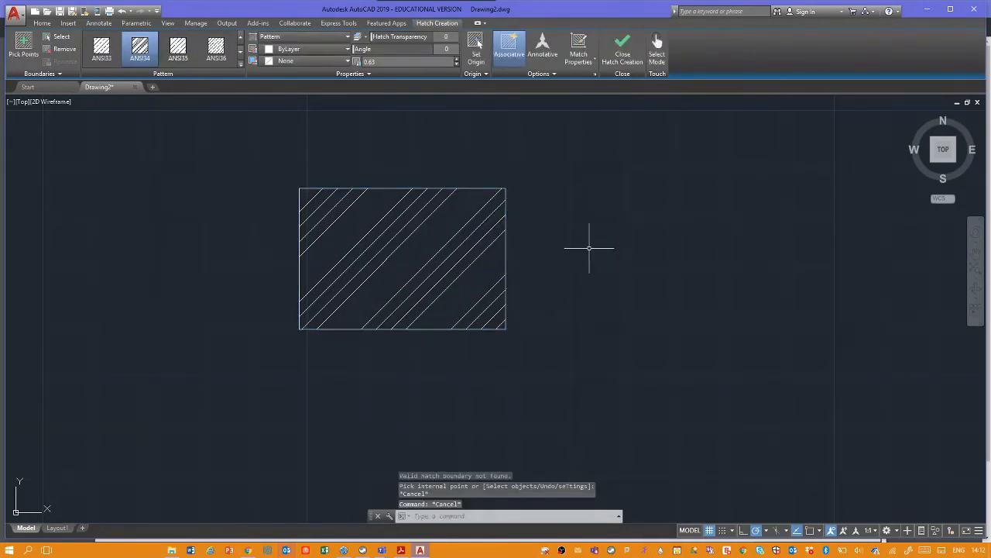
pyautogui.press('Escape')
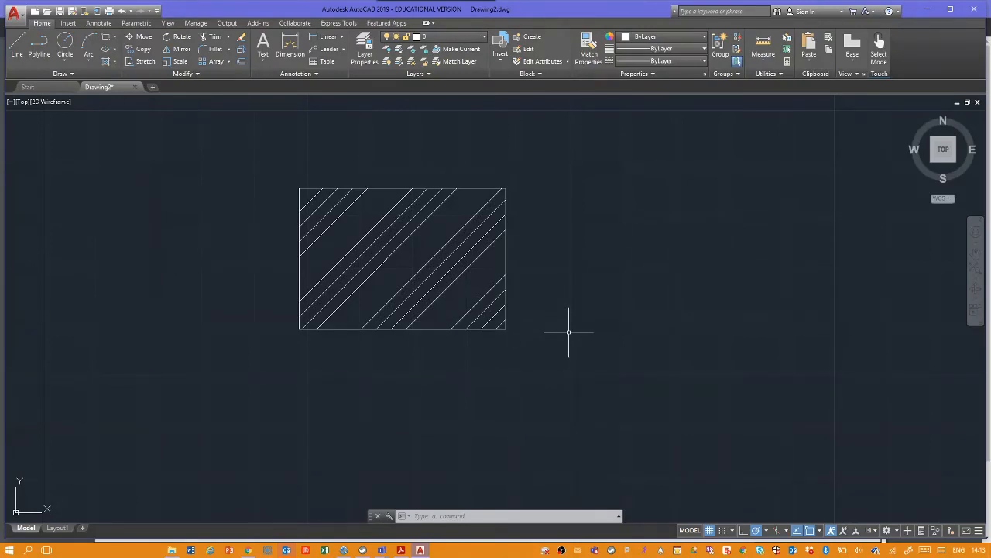
# - Check the rounded corner in the Handle End Stop drawing, and fillet the AutoCAD rectangle's upper-right corner with radius 1
pyautogui.hotkey('alt', 'Tab')
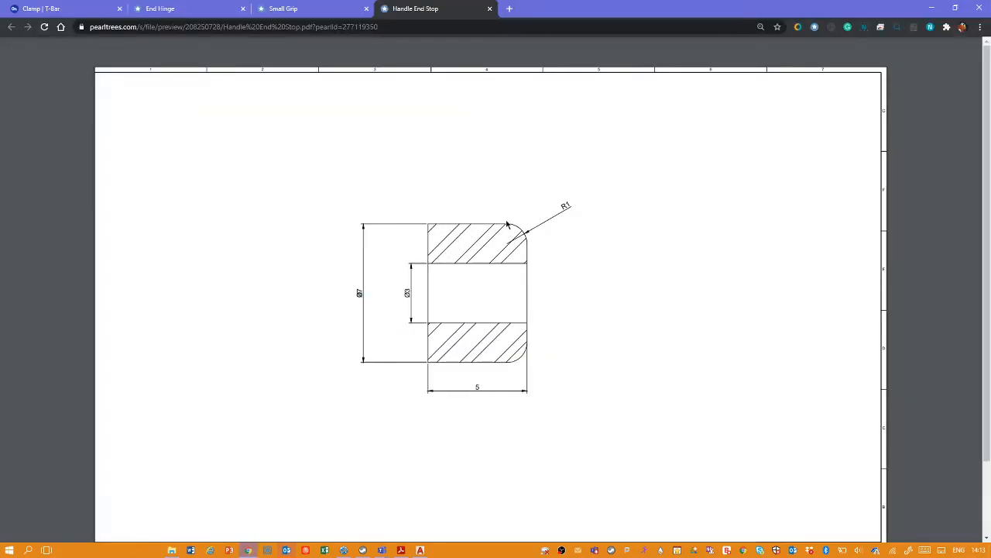
pyautogui.hotkey('alt', 'Tab')
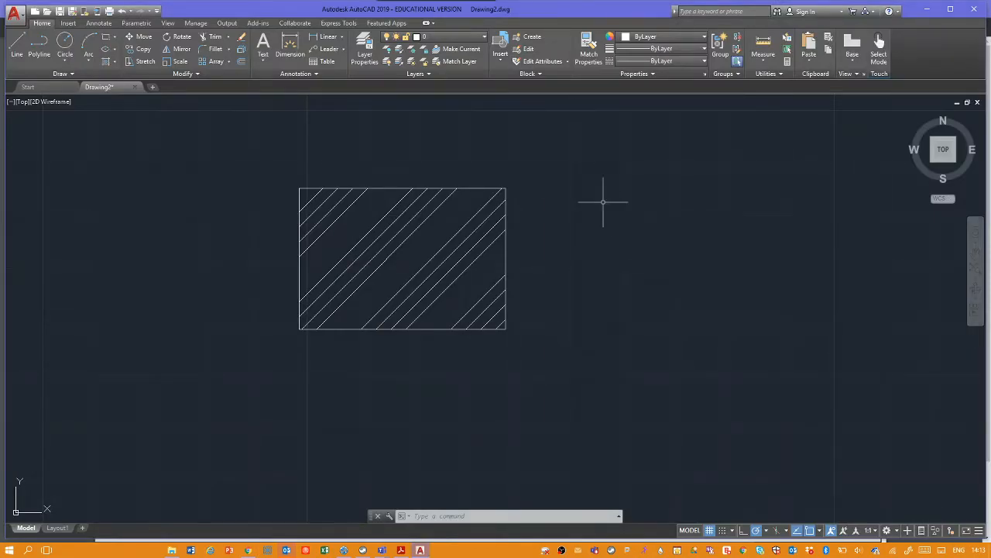
pyautogui.click(209, 48)
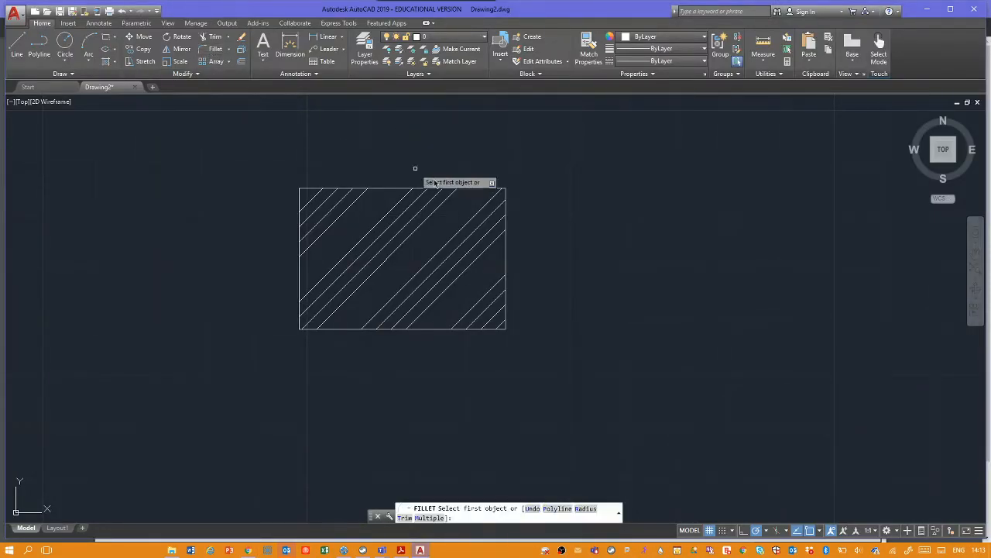
pyautogui.click(484, 188)
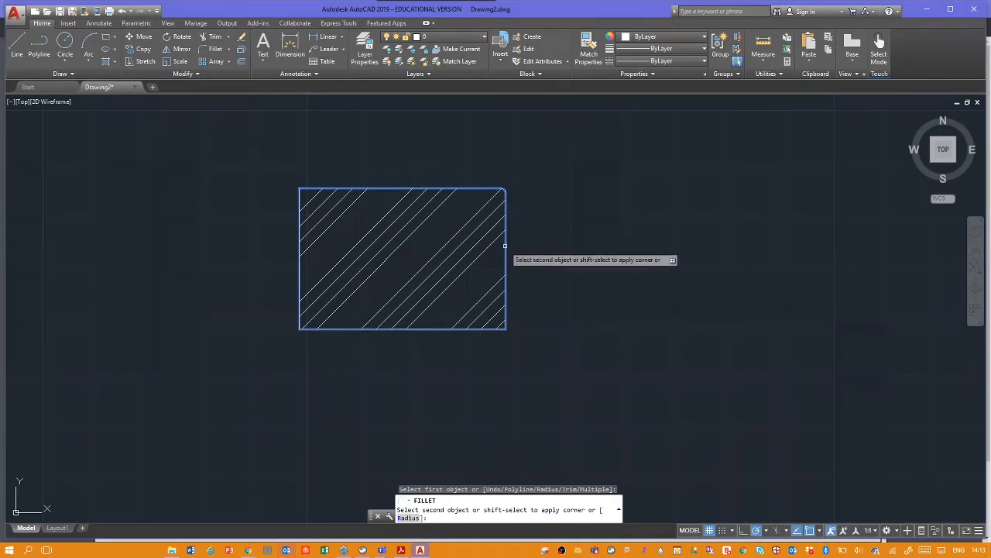
pyautogui.click(506, 246)
pyautogui.scroll(5, 496, 210)
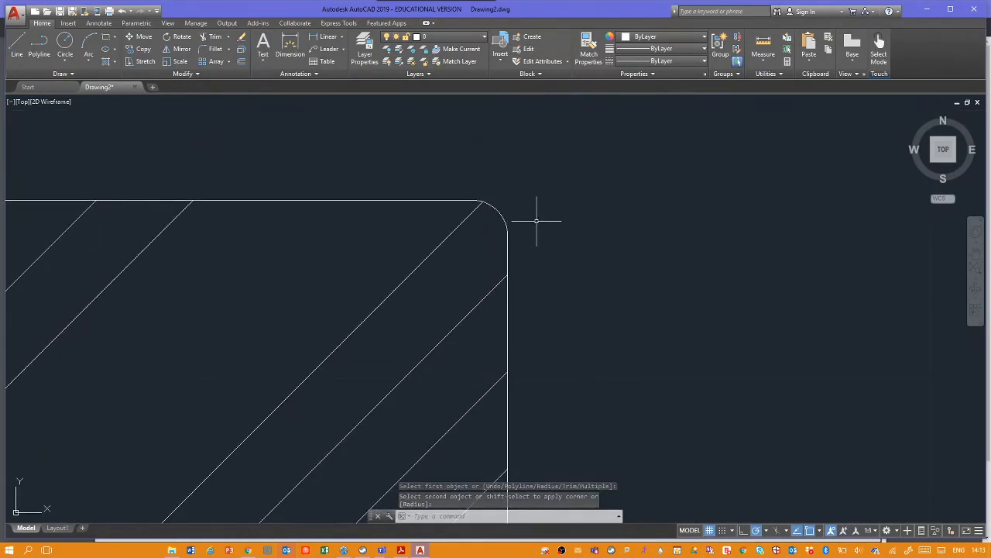
pyautogui.click(216, 49)
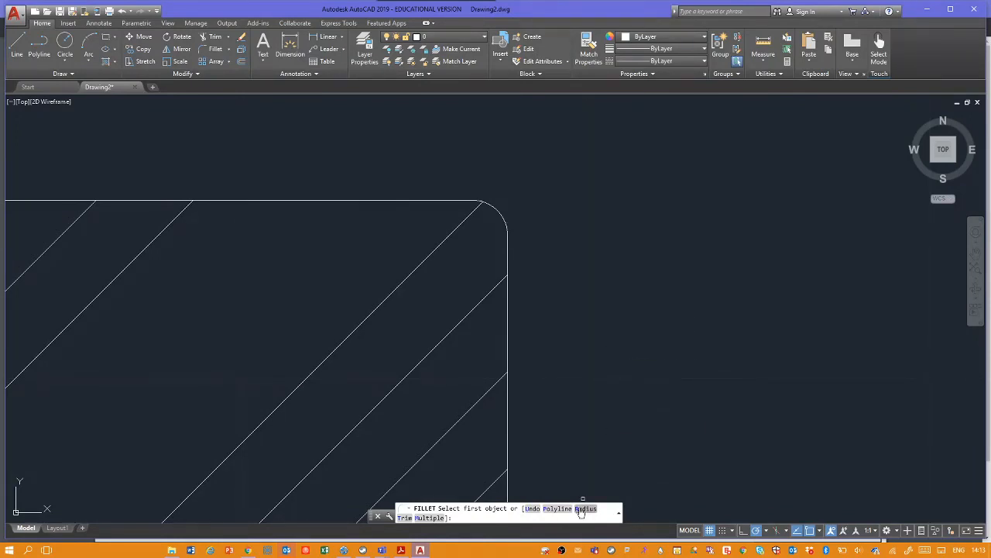
pyautogui.write('R')
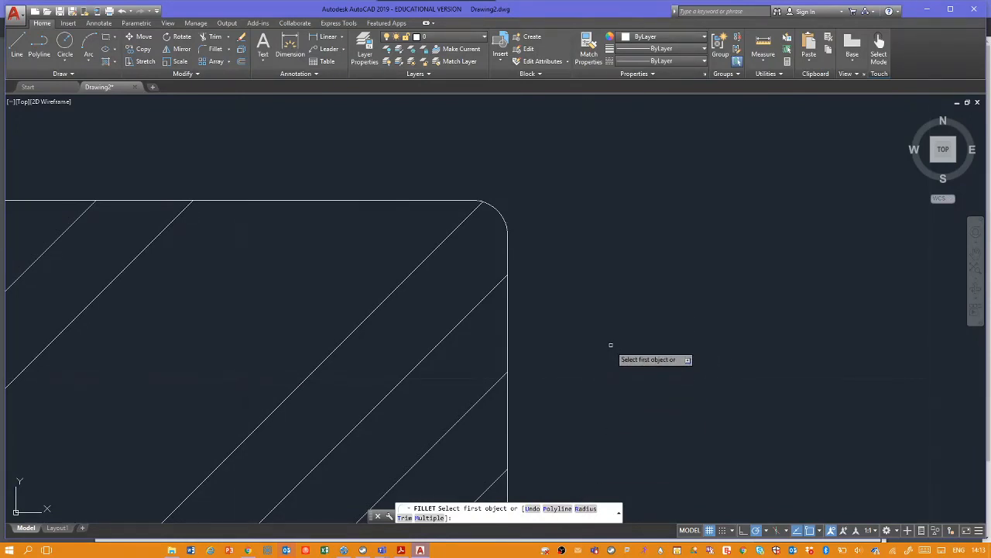
pyautogui.press('Return')
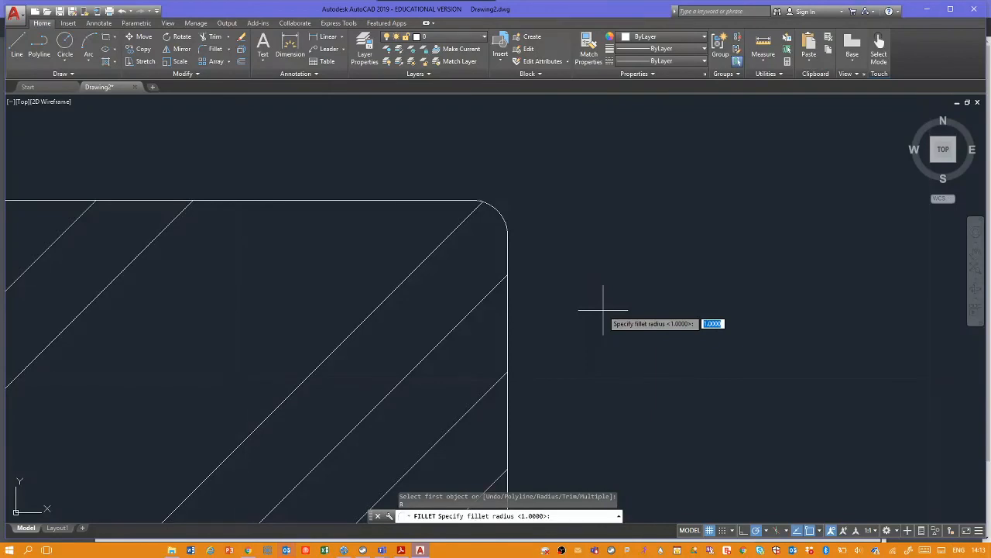
pyautogui.press('Escape')
pyautogui.press('Escape')
pyautogui.press('Escape')
pyautogui.scroll(-5, 538, 290)
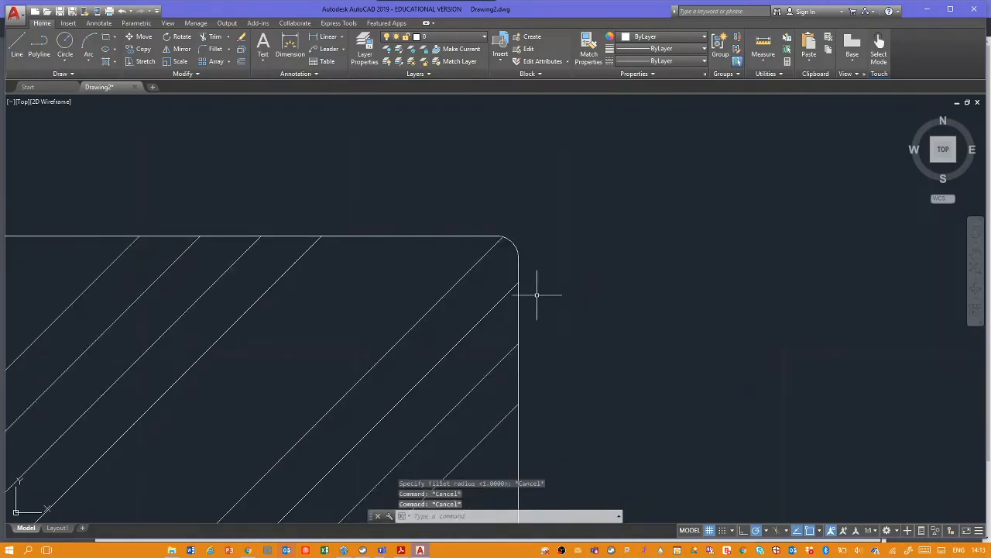
pyautogui.scroll(5, 573, 277)
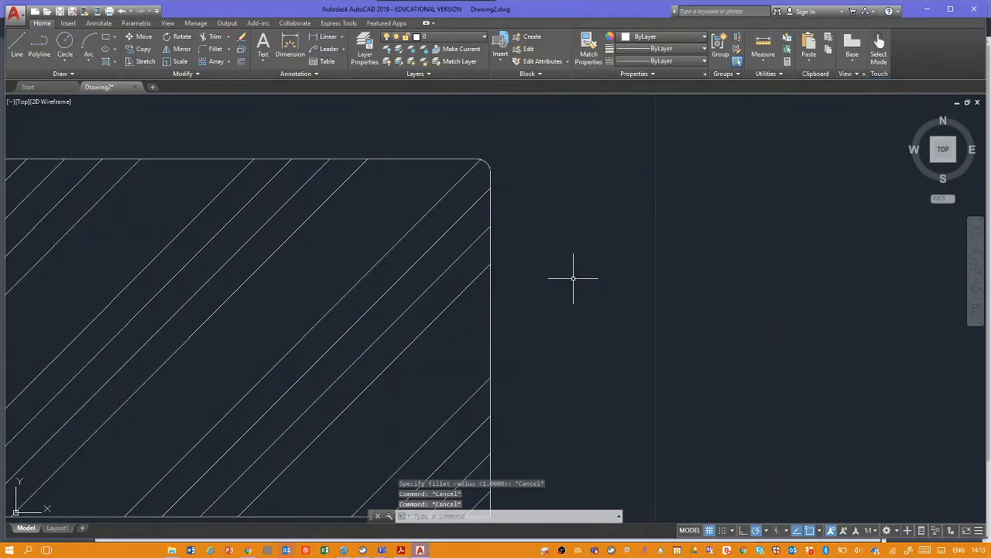
# - Review the radius callout in the Handle End Stop drawing and try to dimension the filleted corner in AutoCAD
pyautogui.hotkey('alt', 'Tab')
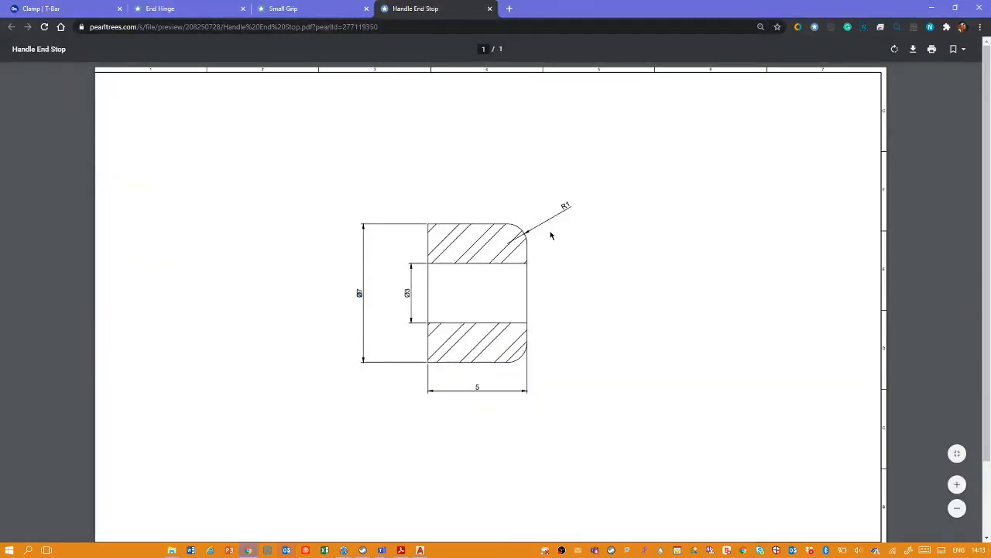
pyautogui.hotkey('alt', 'Tab')
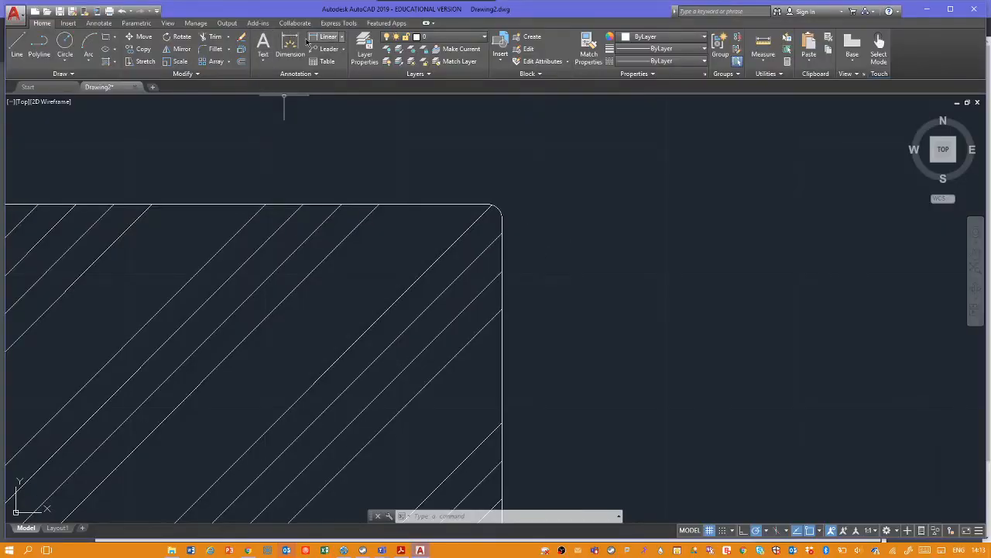
pyautogui.click(290, 48)
pyautogui.press('Return')
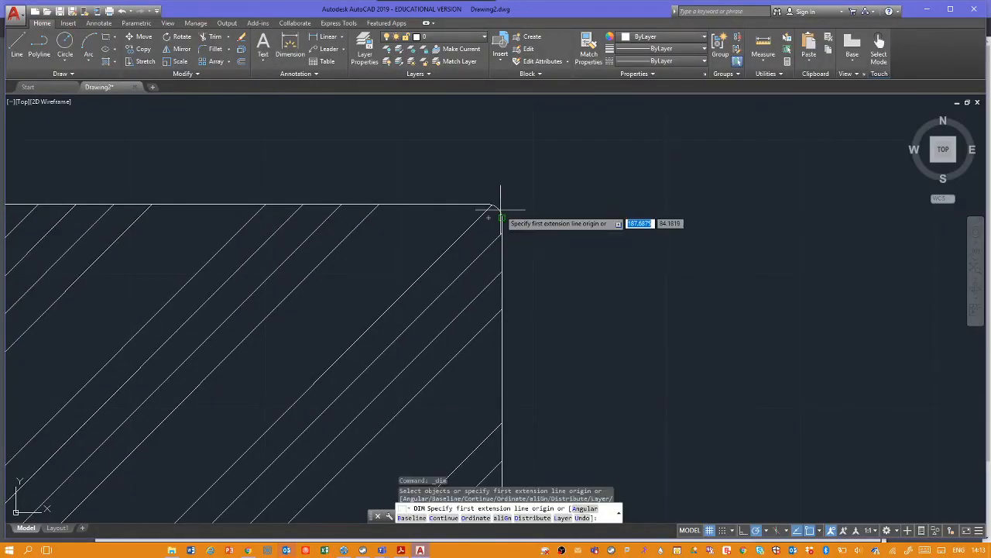
pyautogui.press('Escape')
pyautogui.press('Escape')
pyautogui.press('Escape')
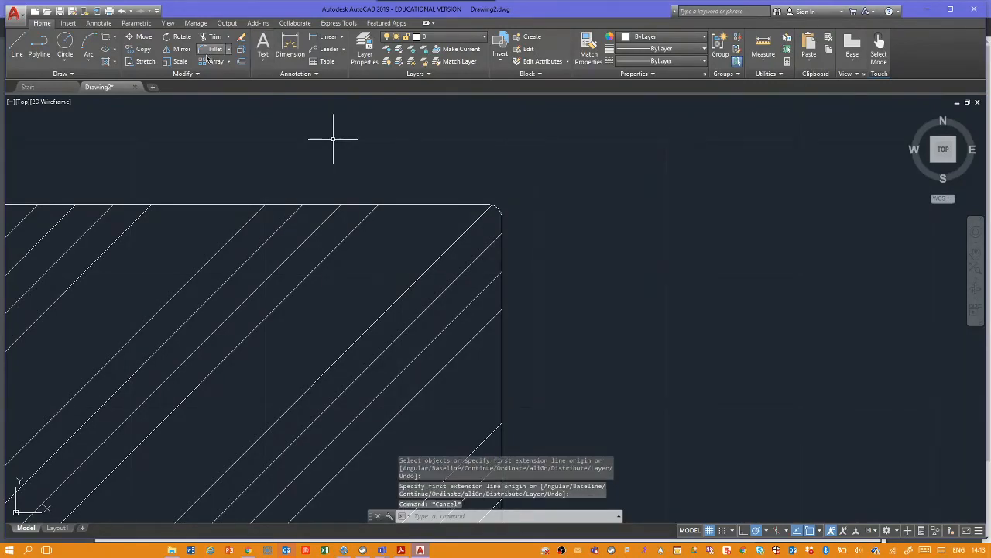
# - Add a radius dimension outside the rectangle's filleted corner and switch back to the Handle End Stop drawing in the browser
pyautogui.scroll(3, 530, 216)
pyautogui.moveTo(531, 210); pyautogui.dragTo(470, 323, button='middle')
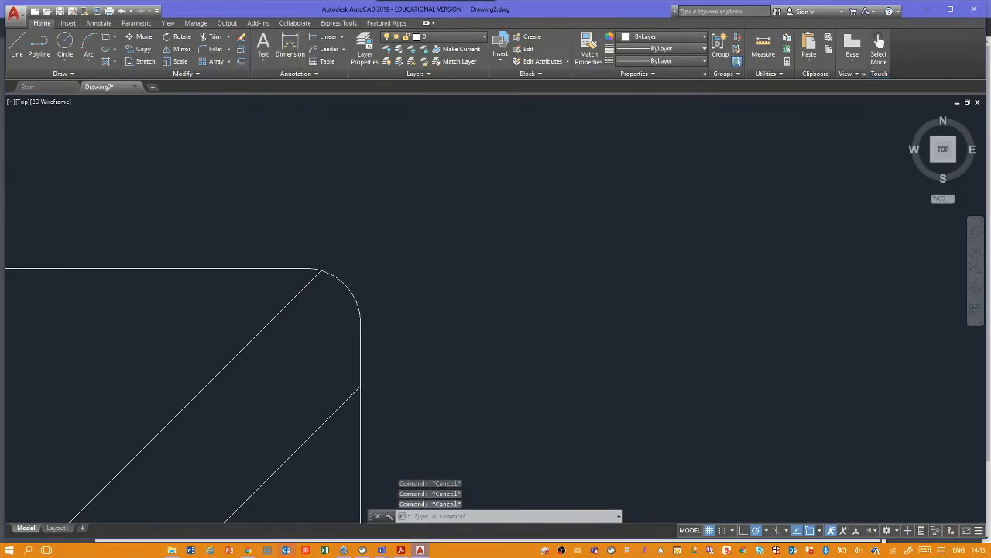
pyautogui.click(290, 46)
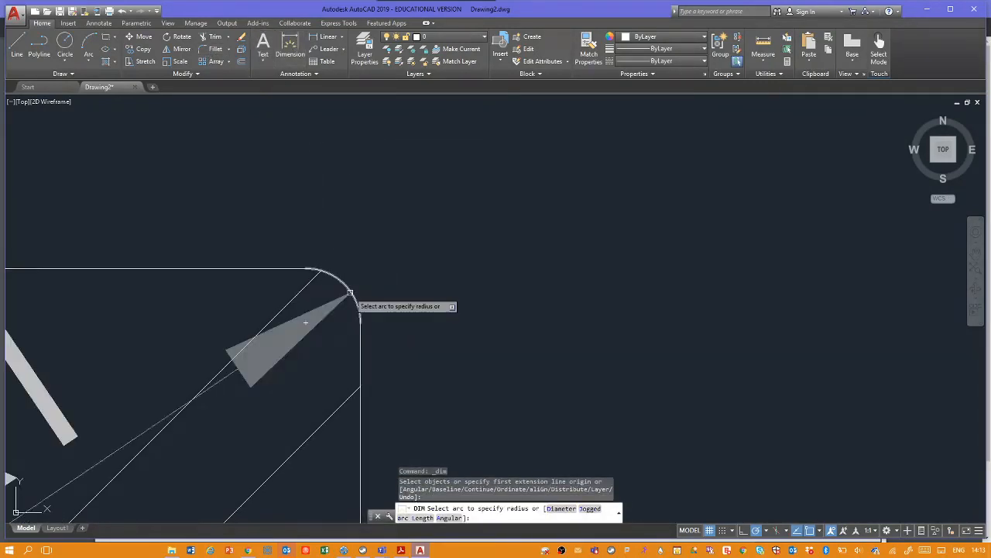
pyautogui.click(351, 294)
pyautogui.scroll(-6, 593, 196)
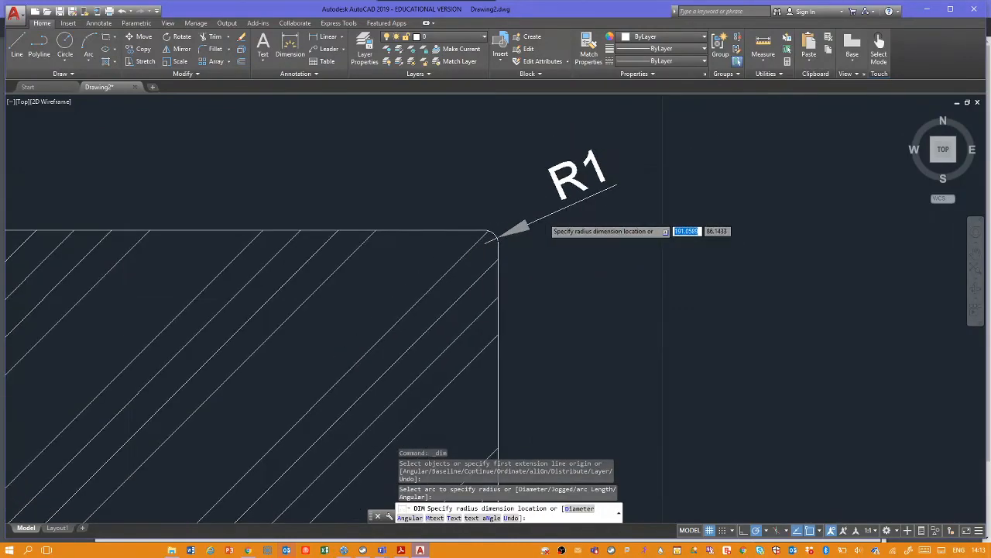
pyautogui.click(591, 195)
pyautogui.press('Return')
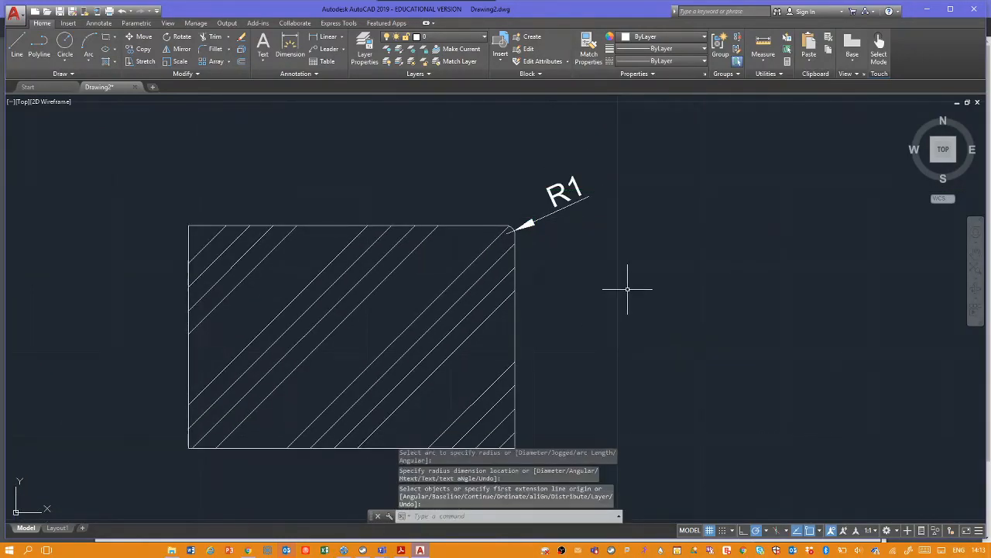
pyautogui.hotkey('alt', 'Tab')
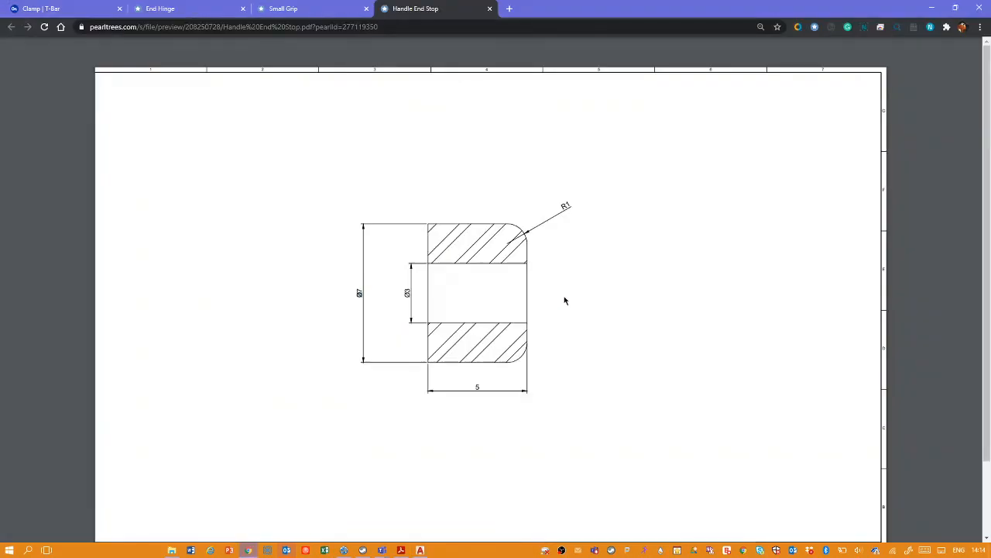